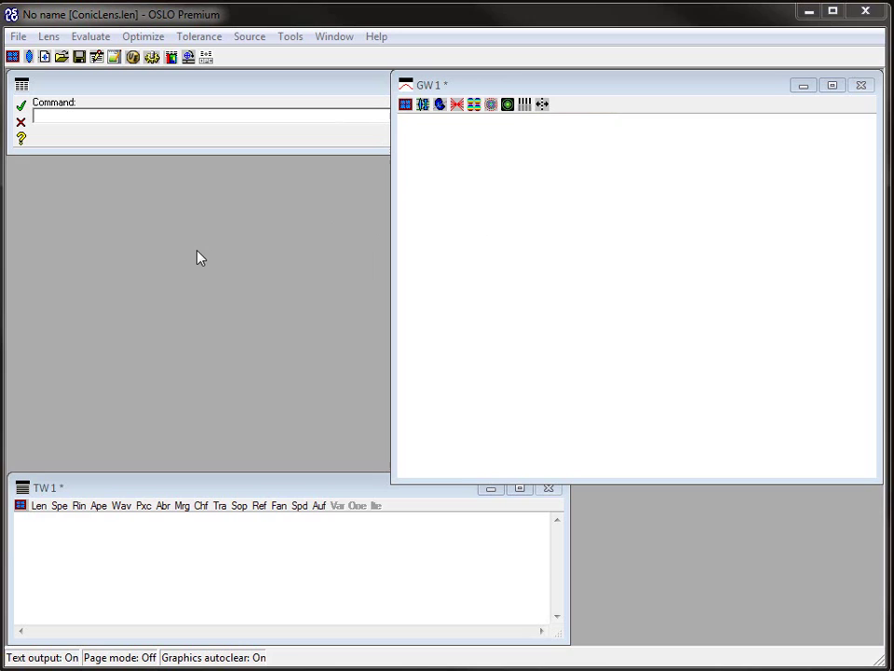
- Dismiss the status bar dialog, then set Graphics autoclear to Off in File > Preferences > Graphics
double_click(193, 661)
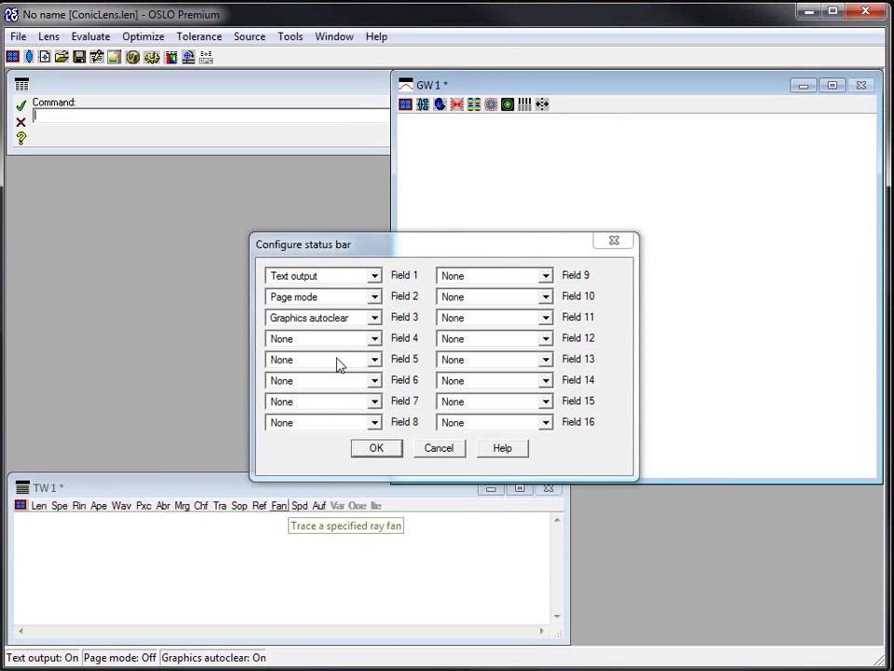
click(440, 448)
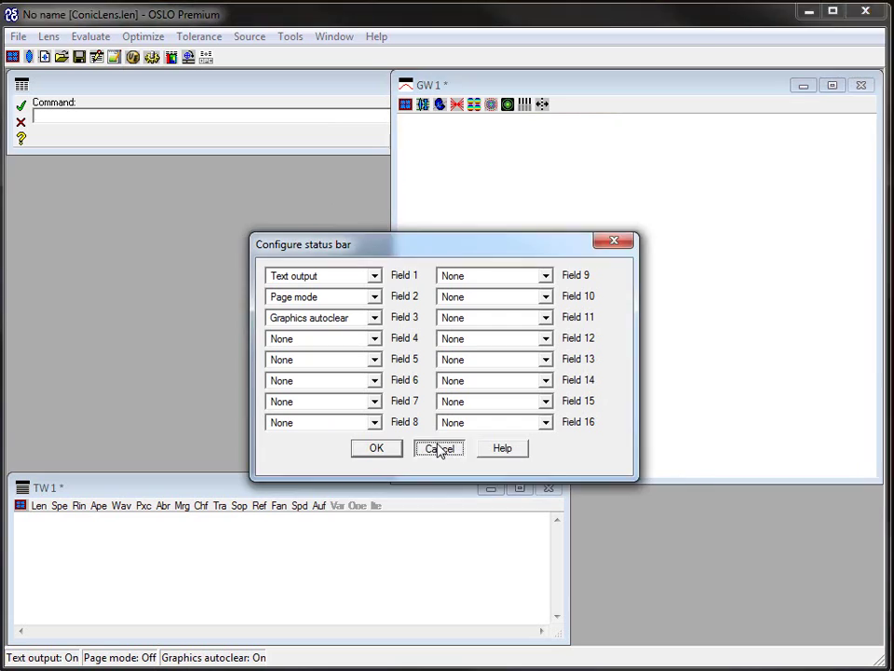
click(21, 38)
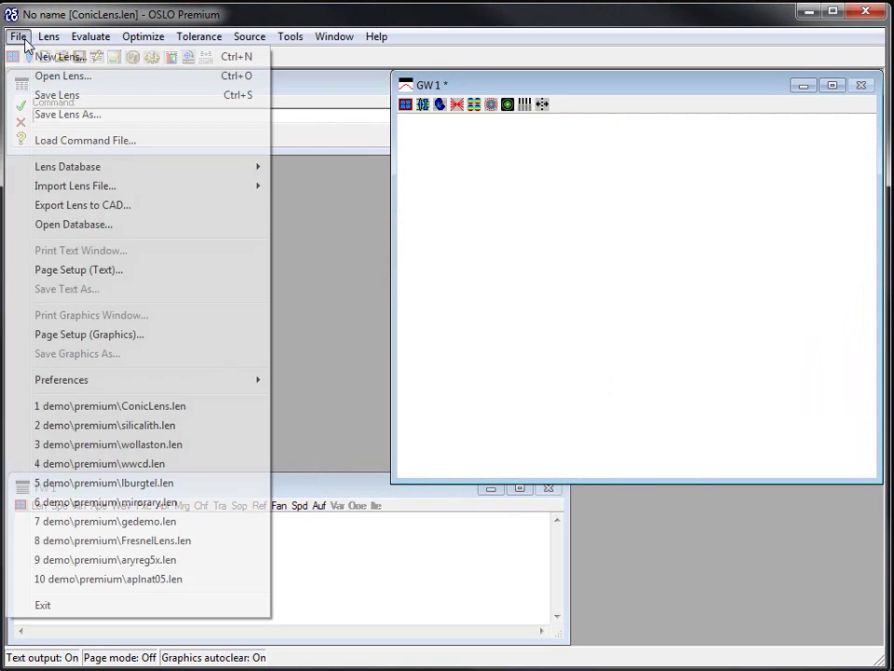
mouse_move(259, 380)
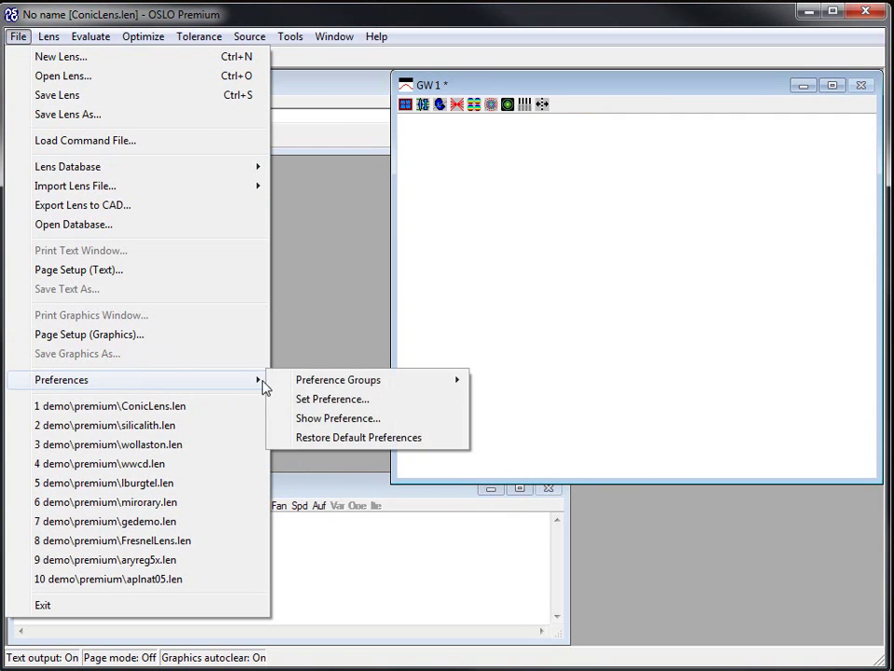
mouse_move(455, 379)
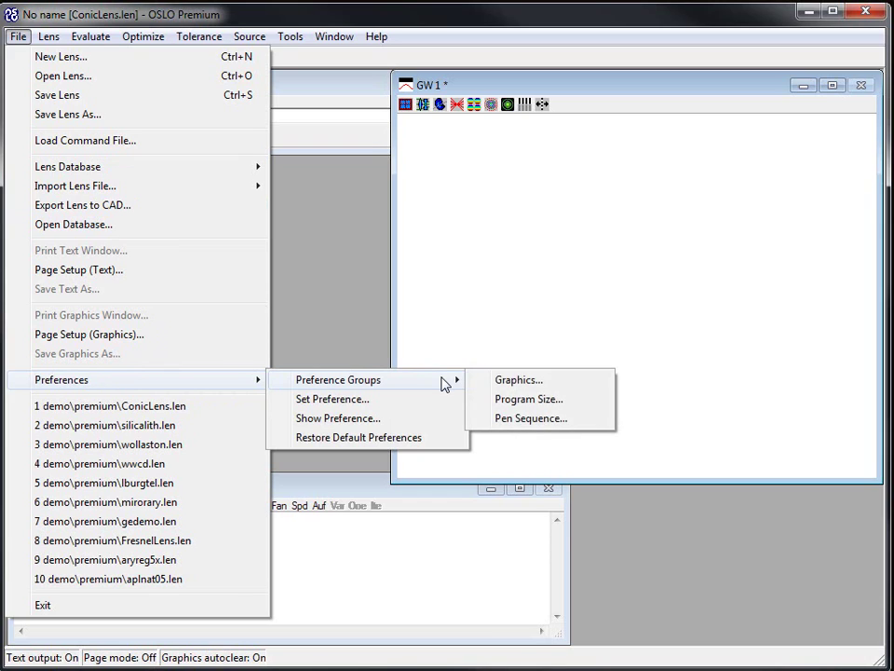
click(499, 381)
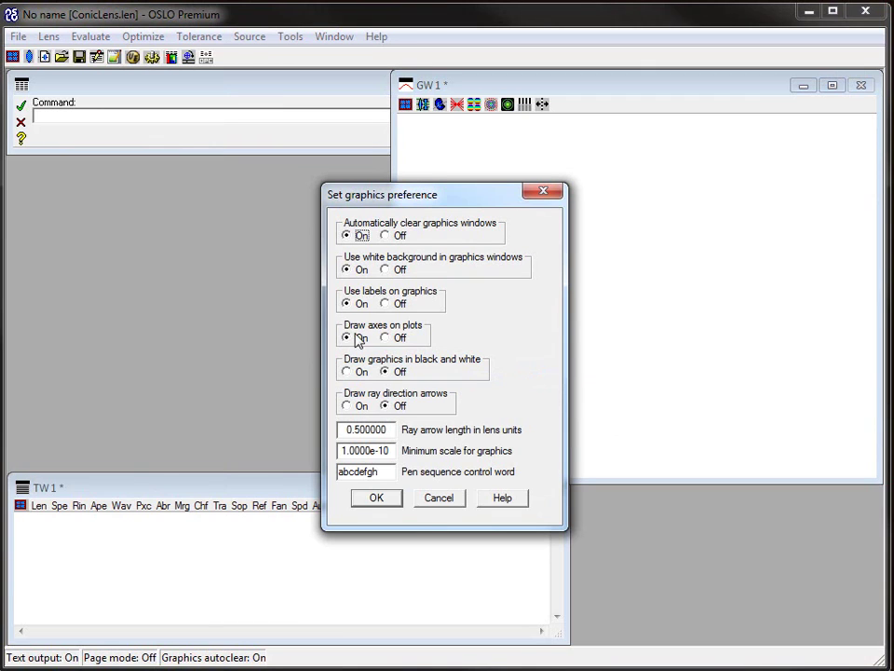
click(385, 239)
click(373, 497)
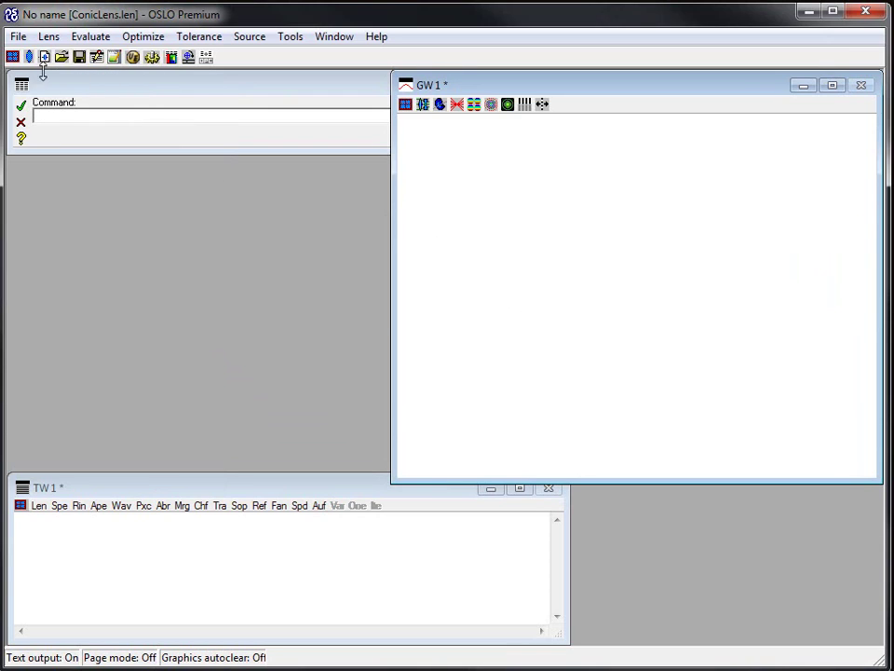
- Run the command stp echo on in the Command field and bring GW1 to the front
click(19, 38)
click(18, 39)
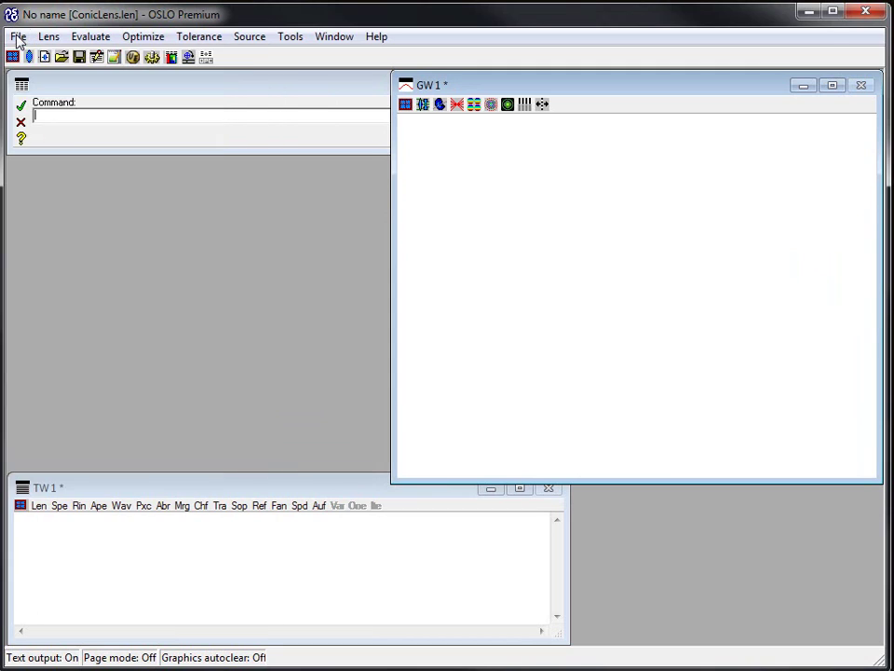
click(61, 118)
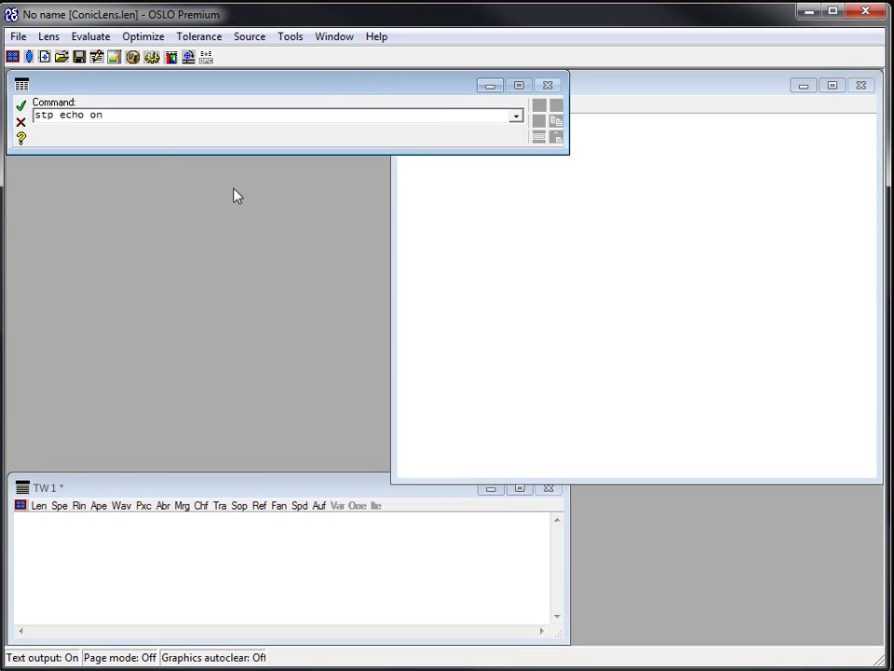
key(Return)
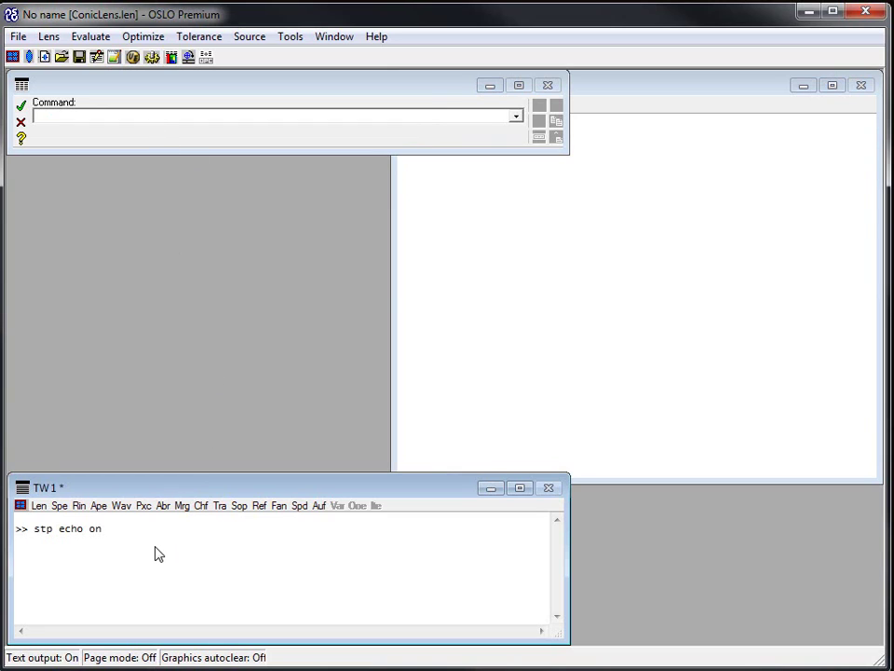
click(432, 368)
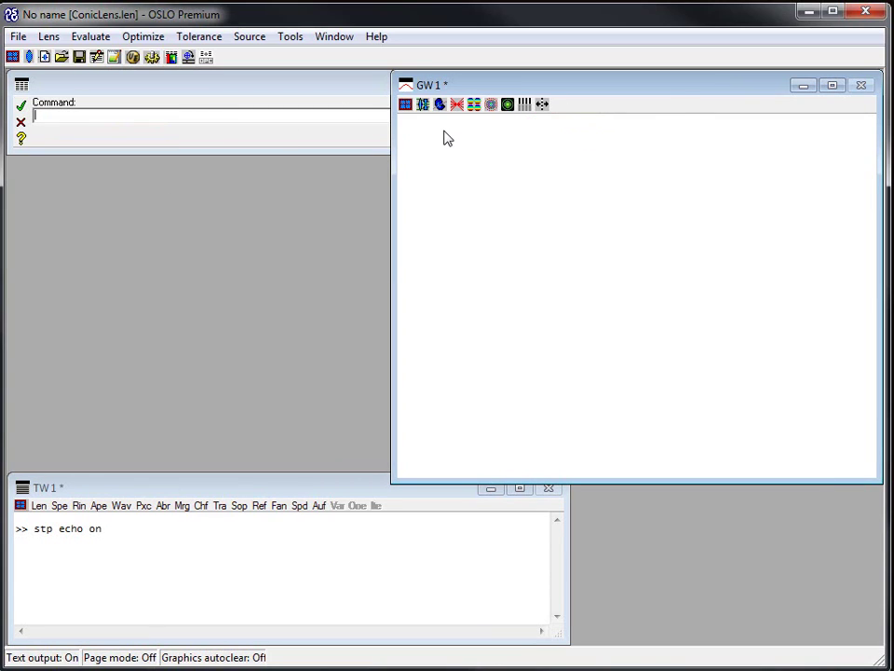
- Browse File > Preferences > Preference Groups and close the menu without choosing anything
click(18, 36)
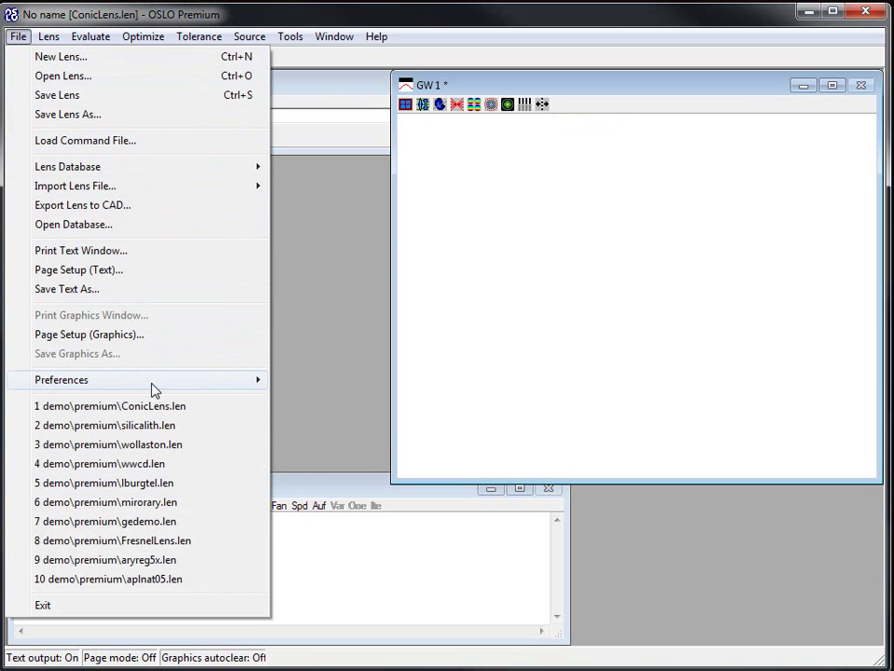
mouse_move(234, 383)
mouse_move(318, 387)
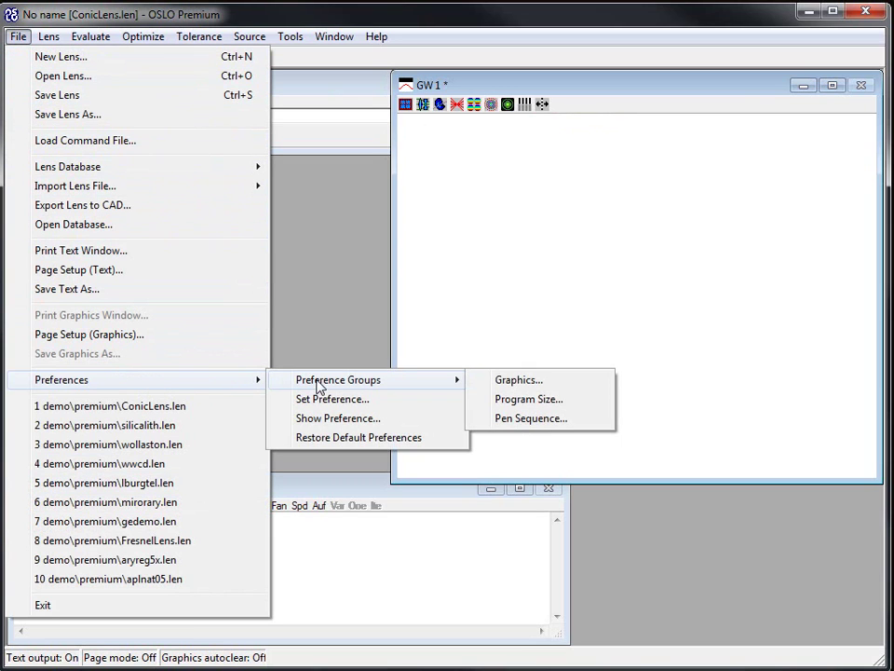
click(327, 278)
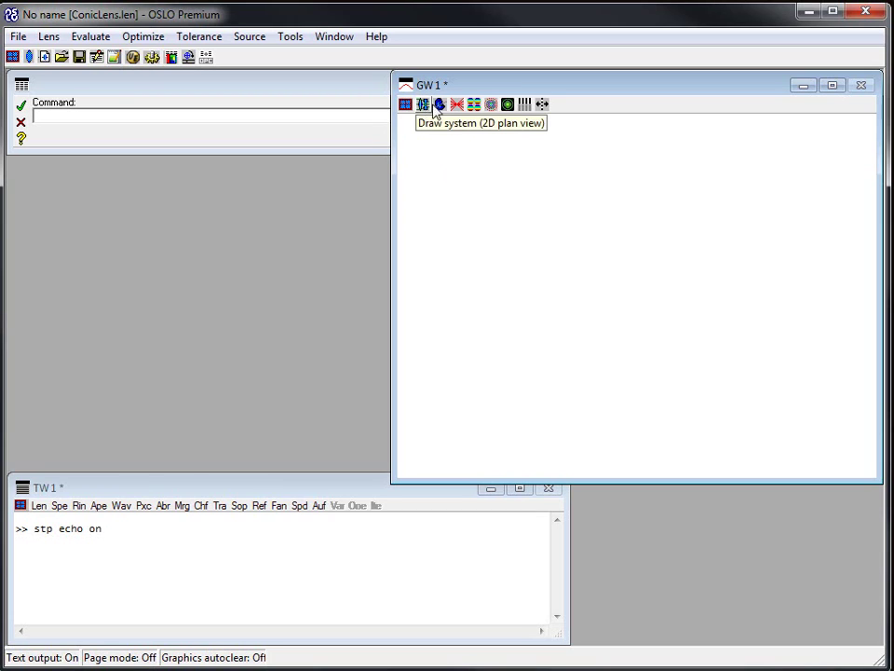
- Open the surface data spreadsheet, close it again, and bring the empty GW1 window forward
click(29, 56)
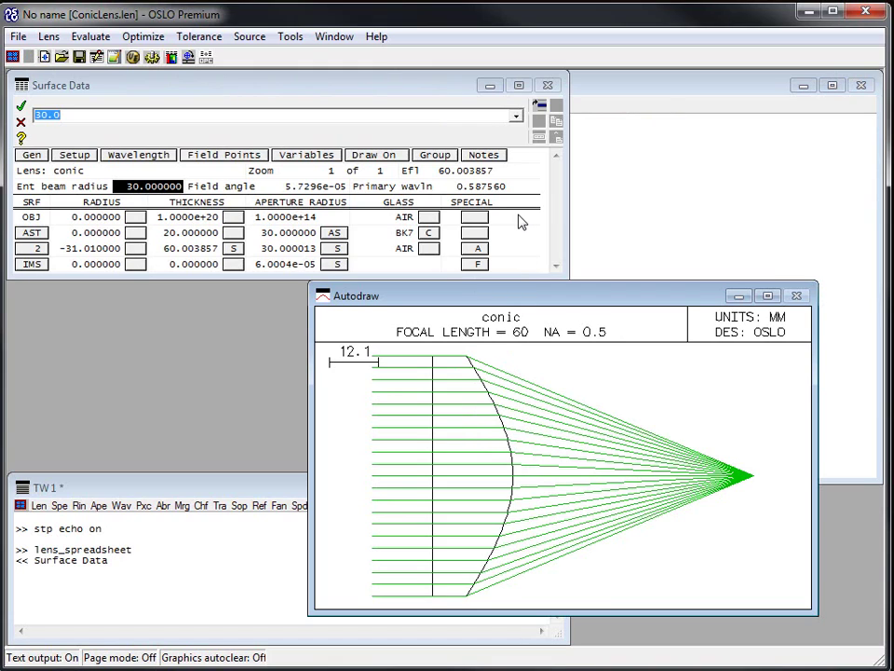
click(20, 123)
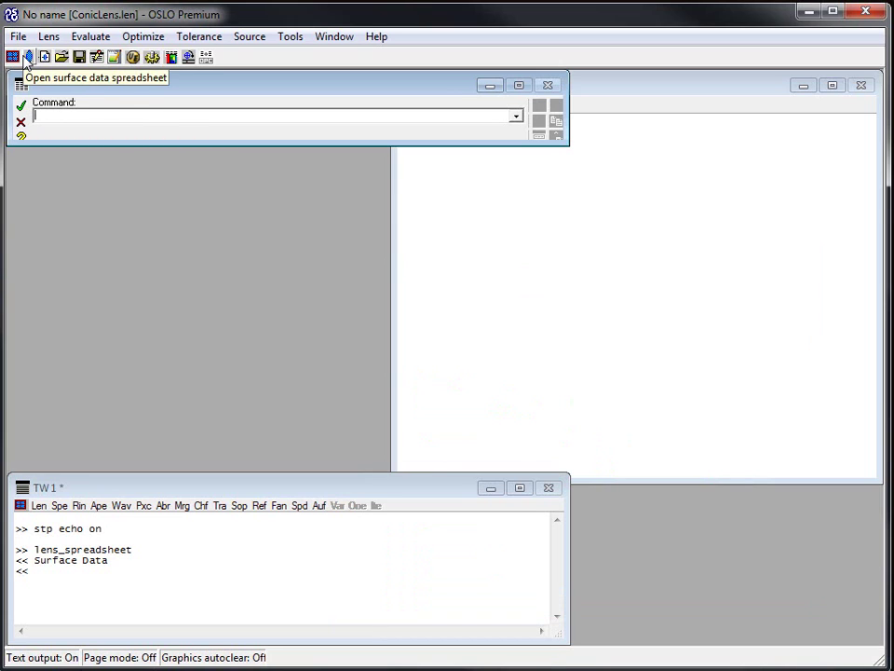
click(523, 248)
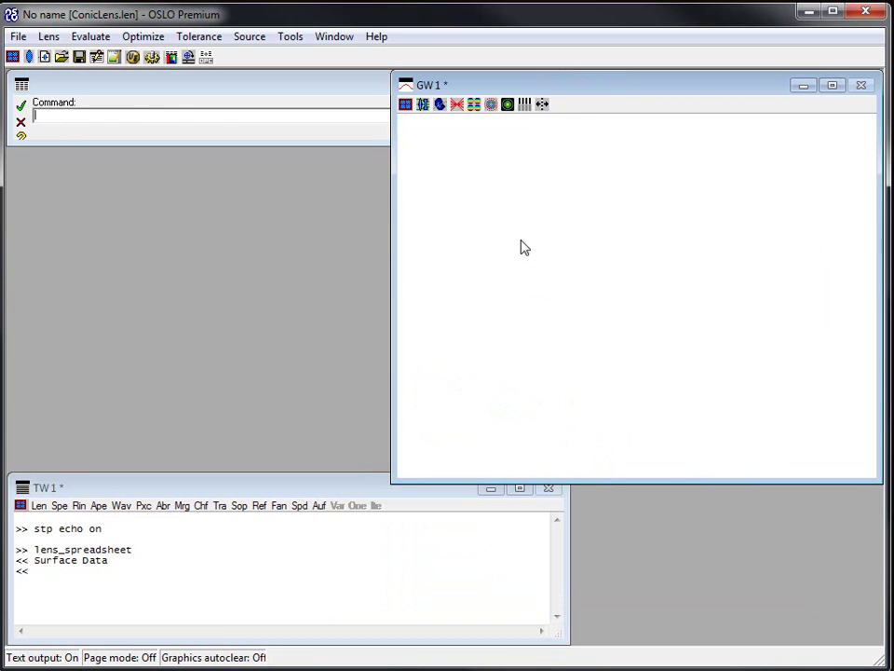
- Draw the conic lens in 2D plan view with traced rays in GW1
click(422, 105)
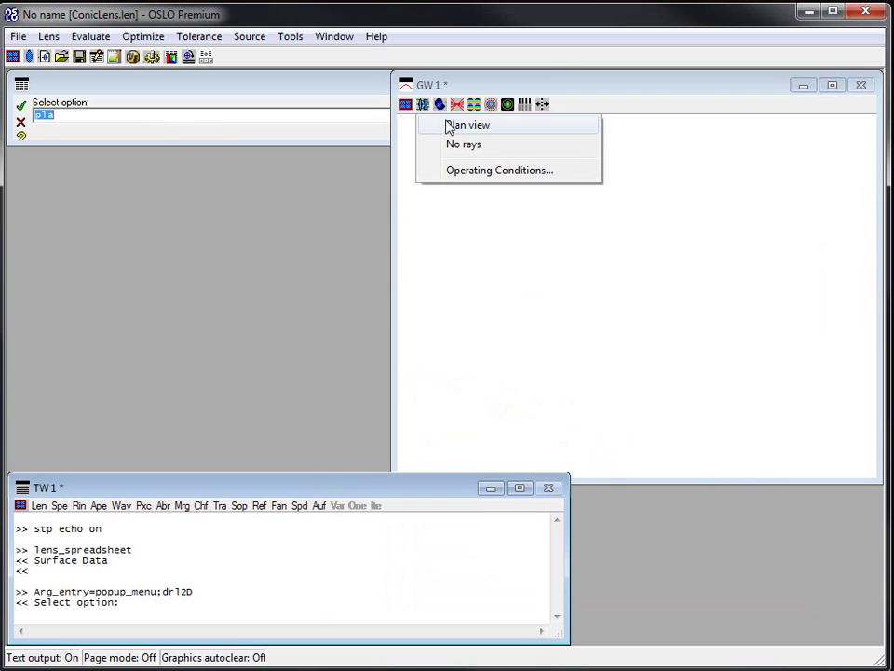
click(451, 129)
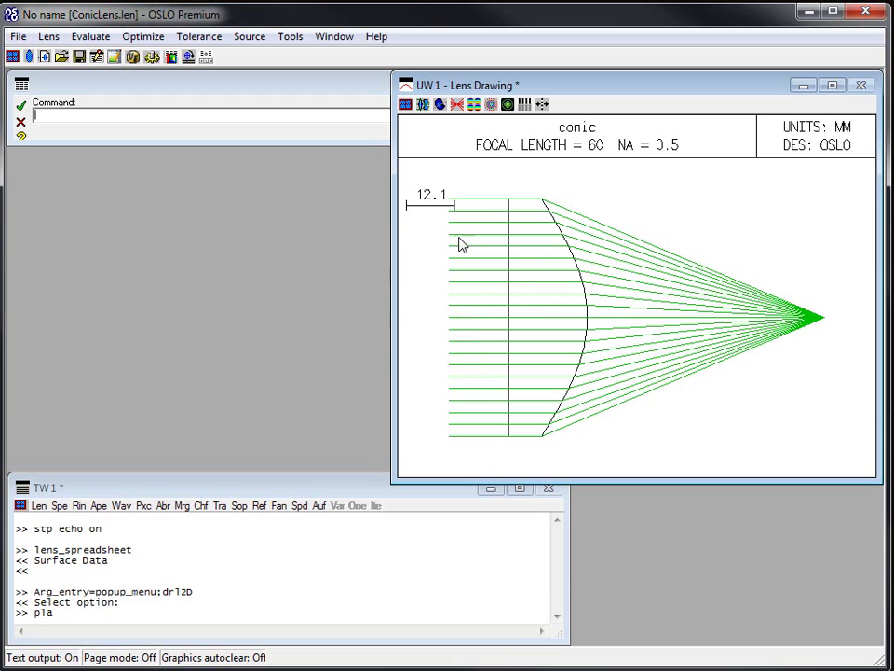
- In the surface data spreadsheet, set surface 2's Conic/Toric conic constant to 0
double_click(192, 100)
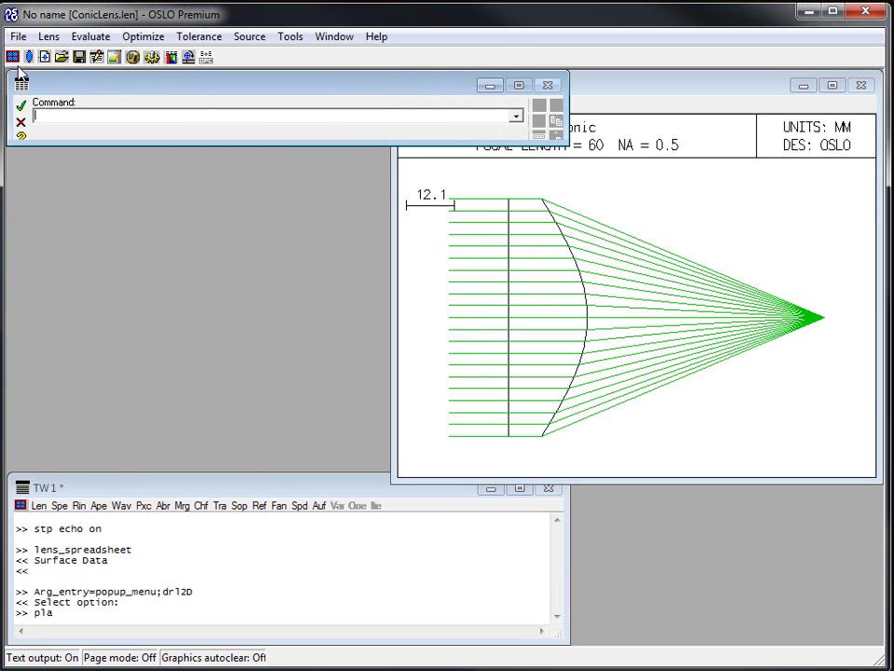
click(28, 58)
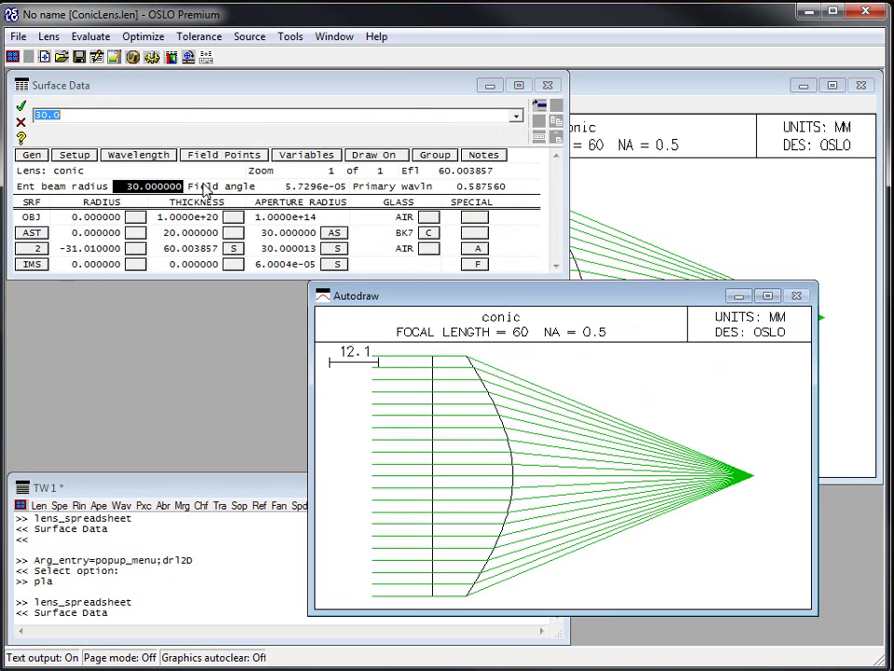
click(477, 248)
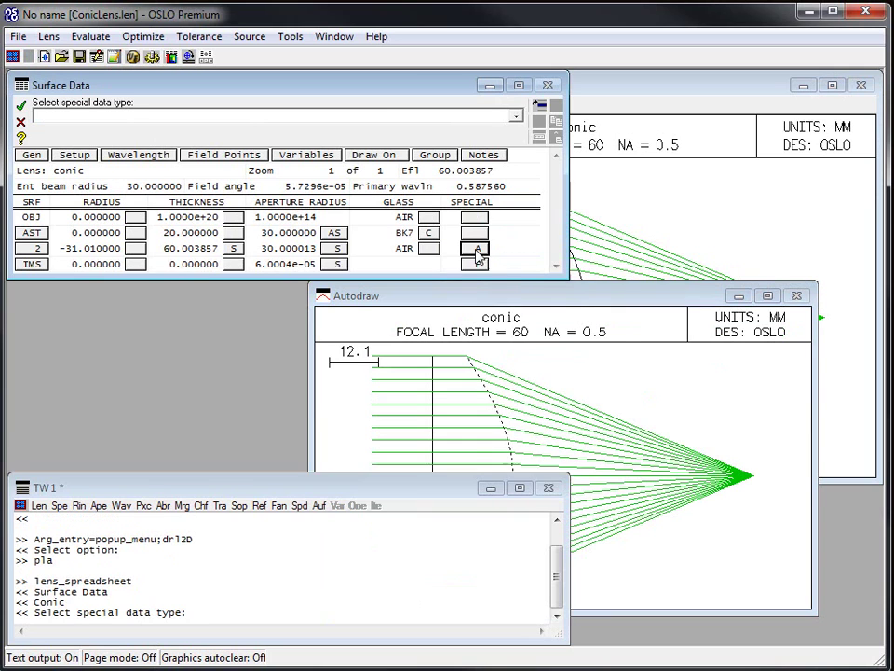
mouse_move(694, 337)
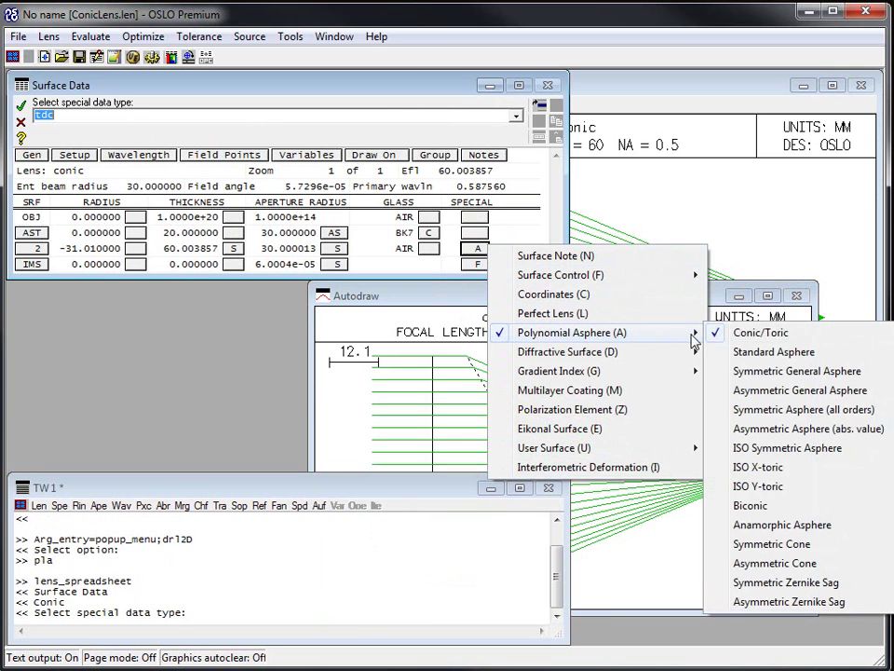
click(754, 335)
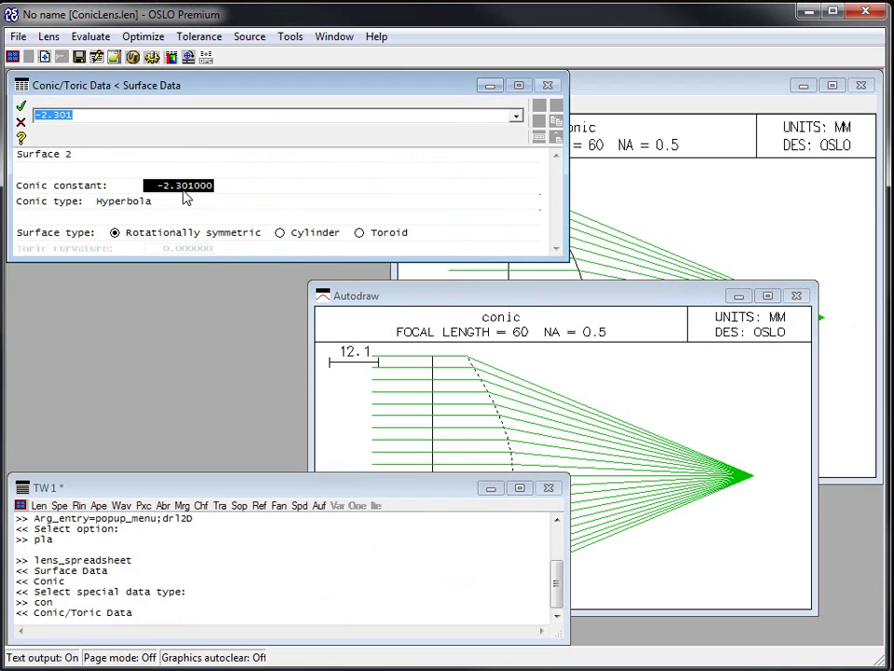
text(0)
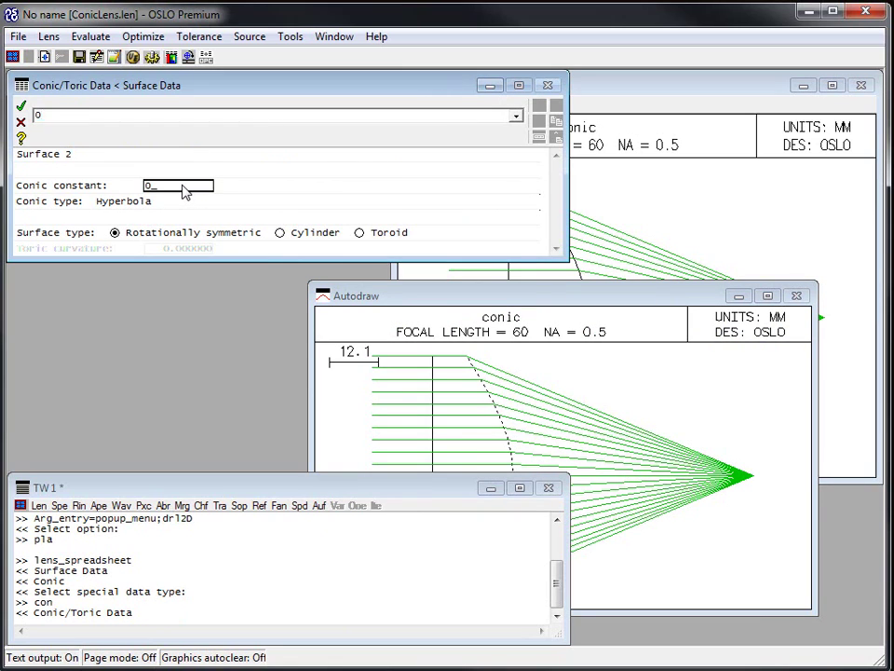
key(Return)
key(Return)
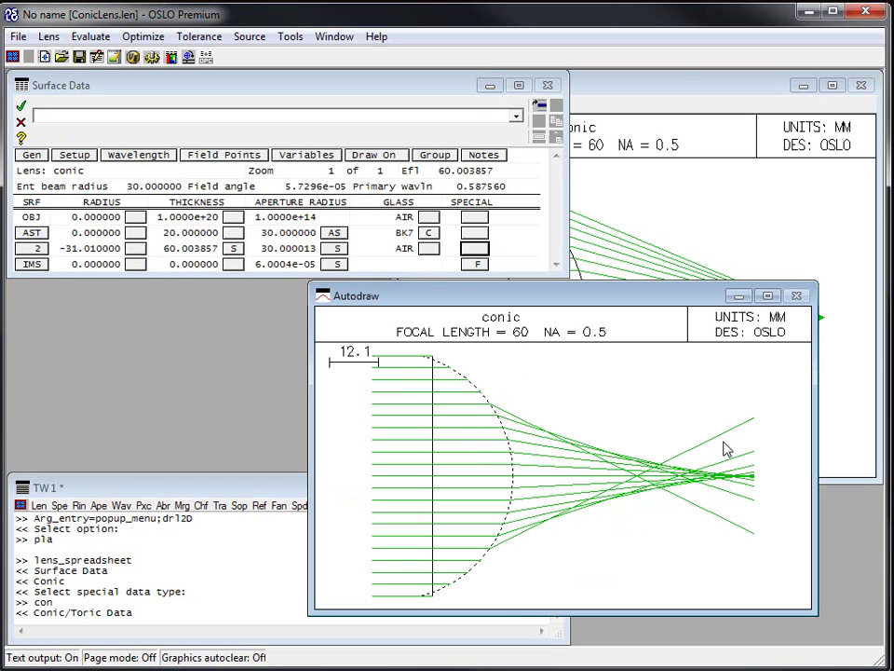
- Redraw the Lens Drawing window in plan view for the now-spherical surface 2
click(709, 90)
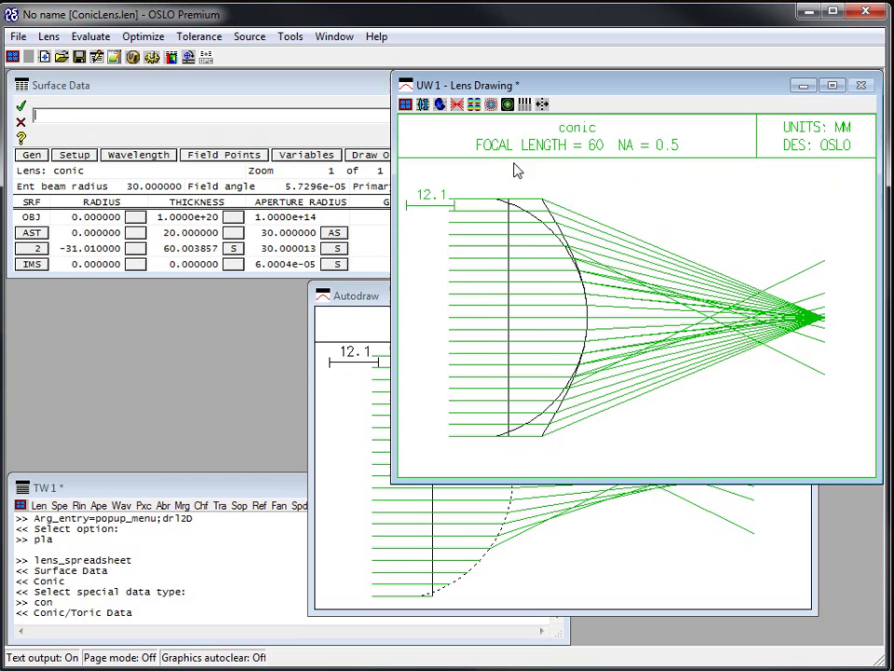
click(425, 106)
click(437, 127)
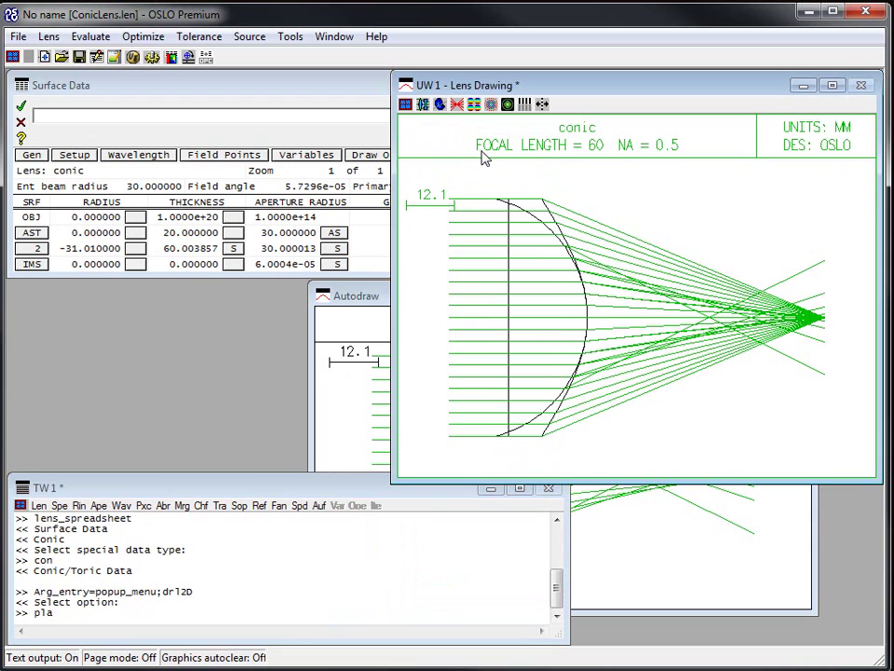
- Plot the ray analysis, dismiss the error, and undo all changes when closing Surface Data
click(456, 103)
click(493, 360)
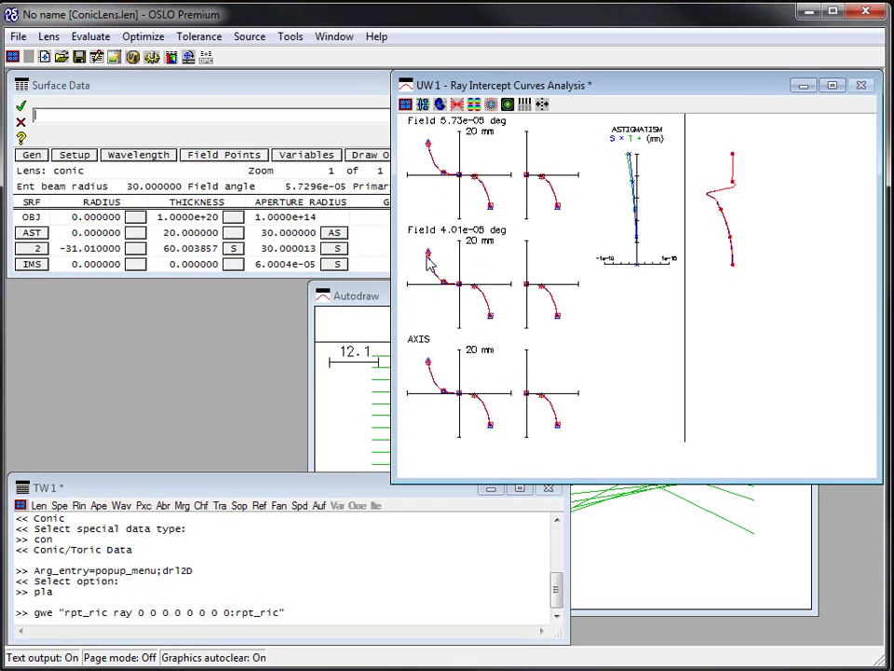
click(20, 122)
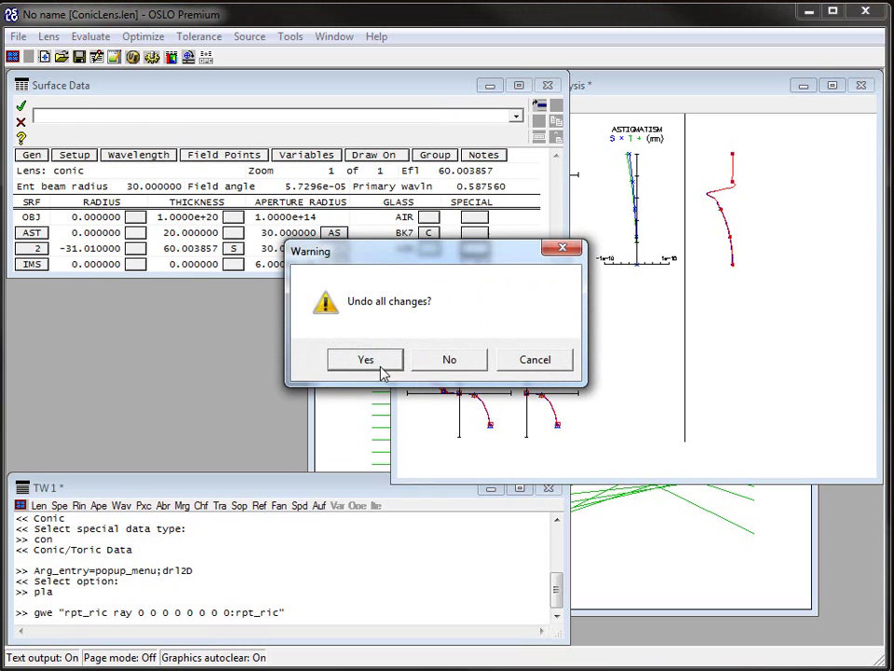
click(374, 367)
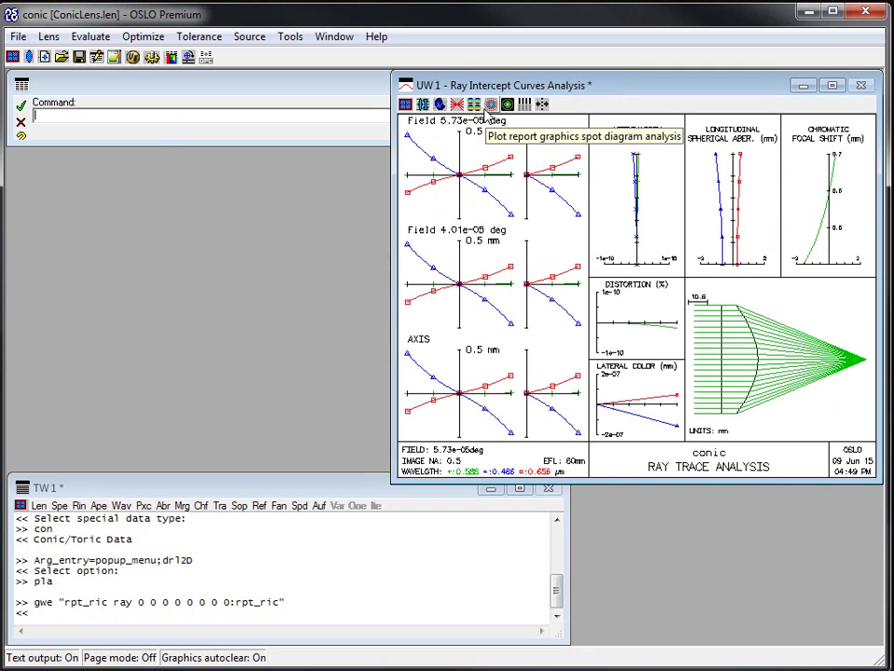
- Redraw UW1 as a plan view of the restored conic lens, then dismiss its right-click menu
click(456, 104)
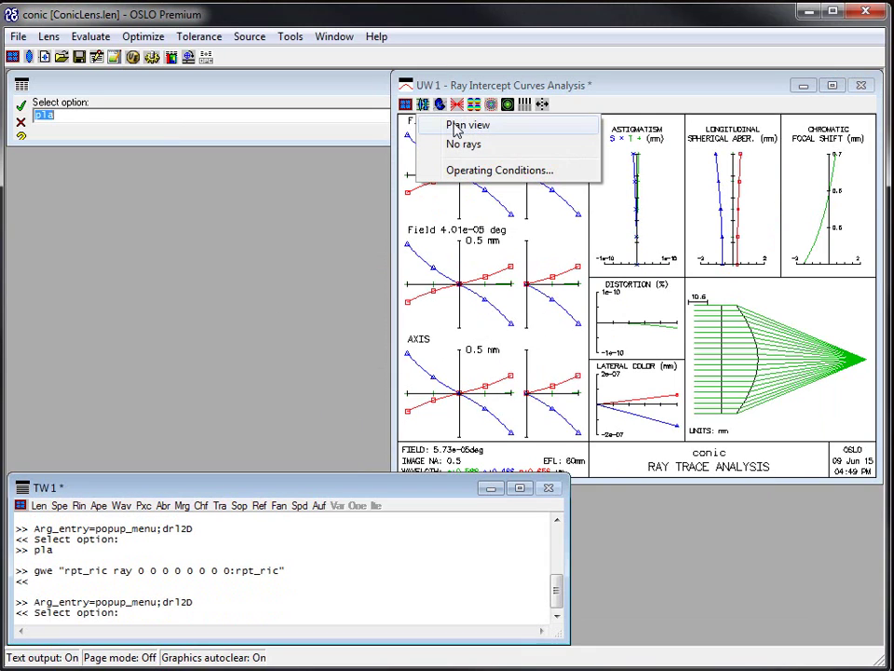
click(456, 127)
right_click(540, 248)
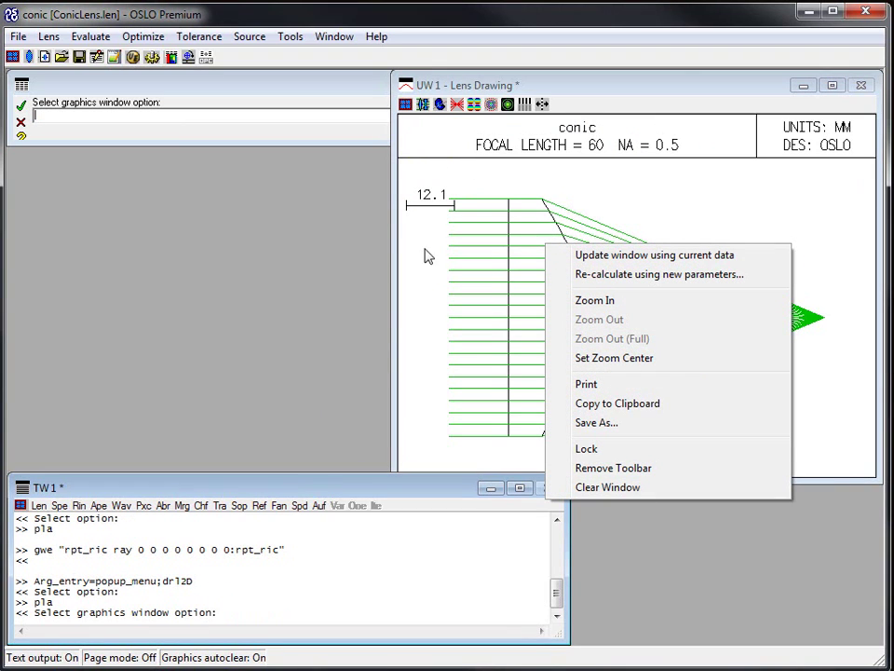
click(455, 244)
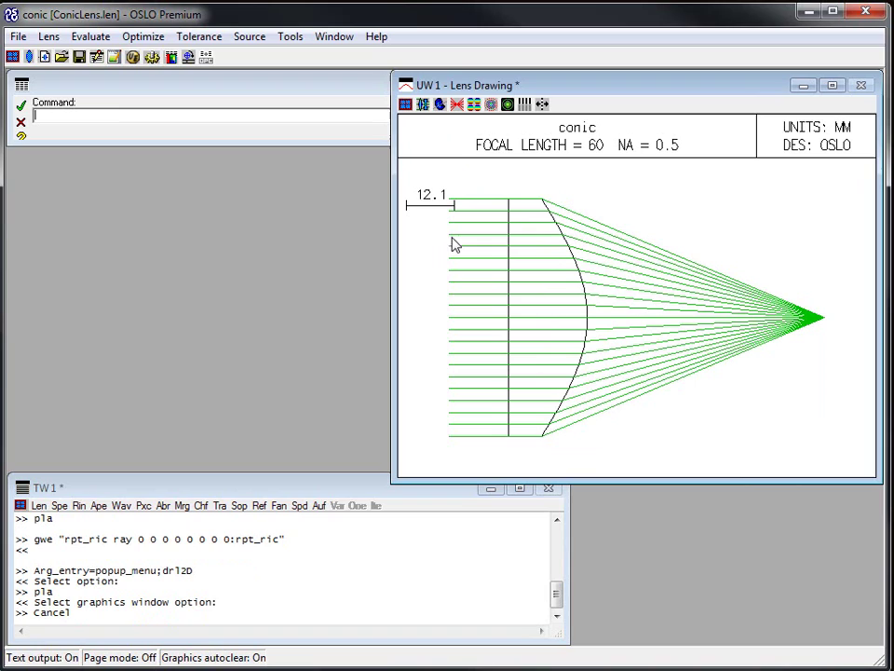
- Clear the lens drawing with the right-click Clear Window command and gcl, leaving GW1 empty
right_click(535, 187)
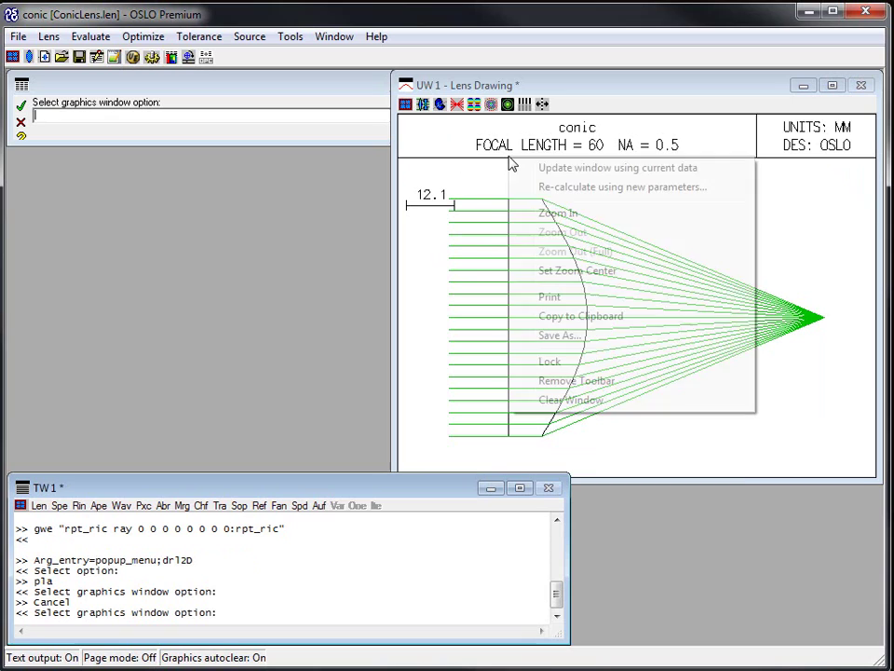
click(575, 402)
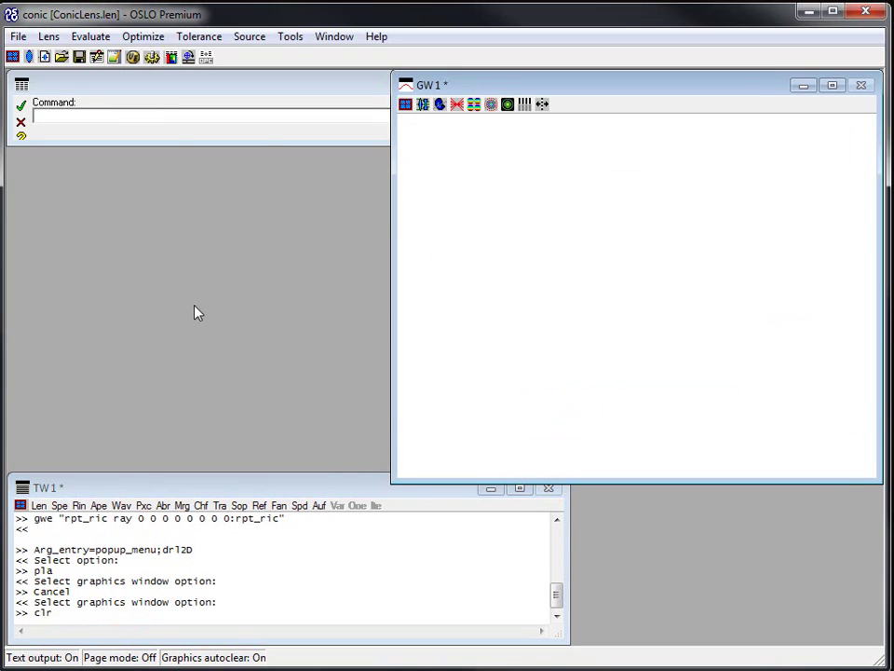
click(162, 116)
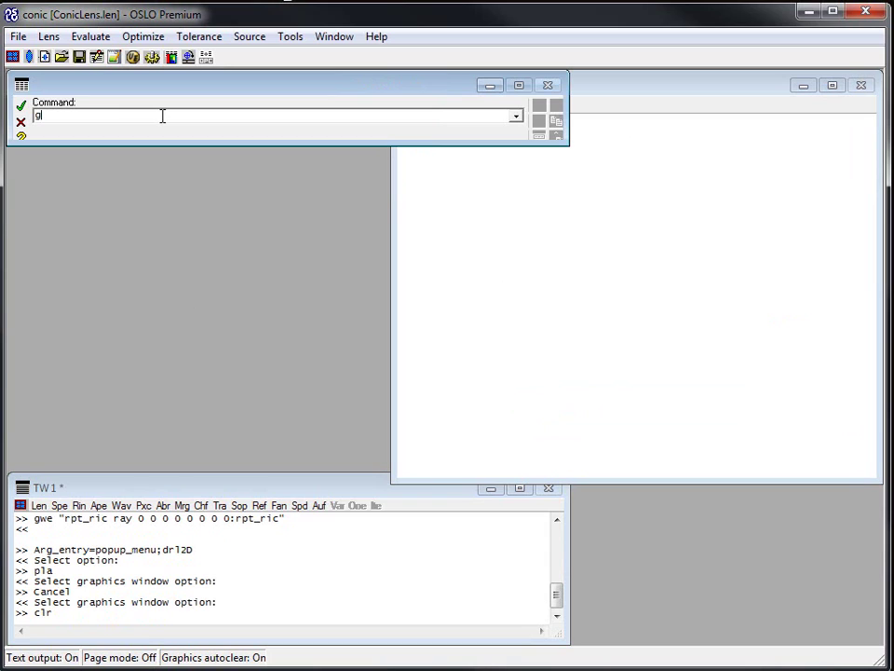
text(gcl)
key(Return)
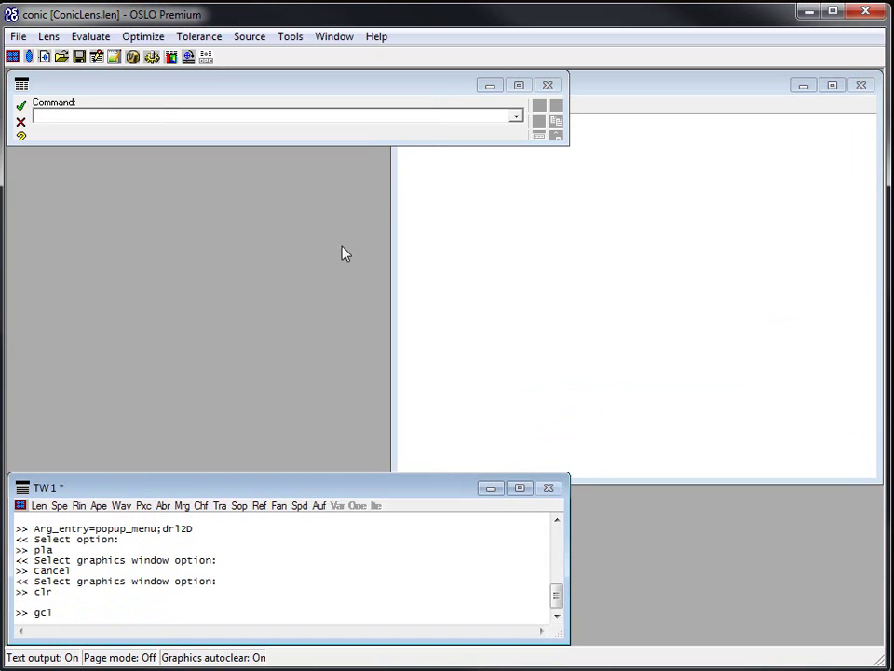
click(475, 300)
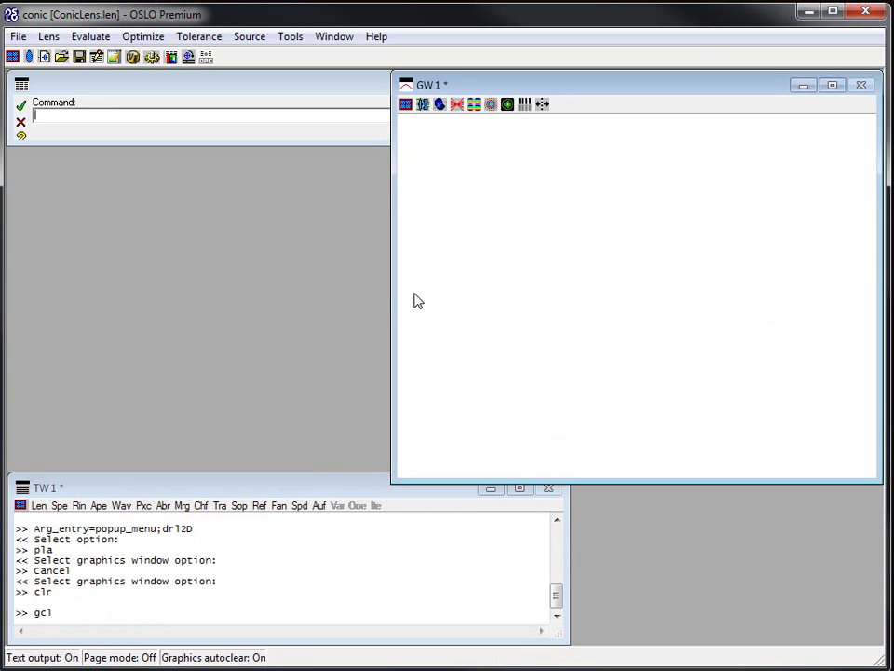
- Leave the status bar configuration unchanged and turn graphics autoclear on with 'stp gacl on'
double_click(223, 657)
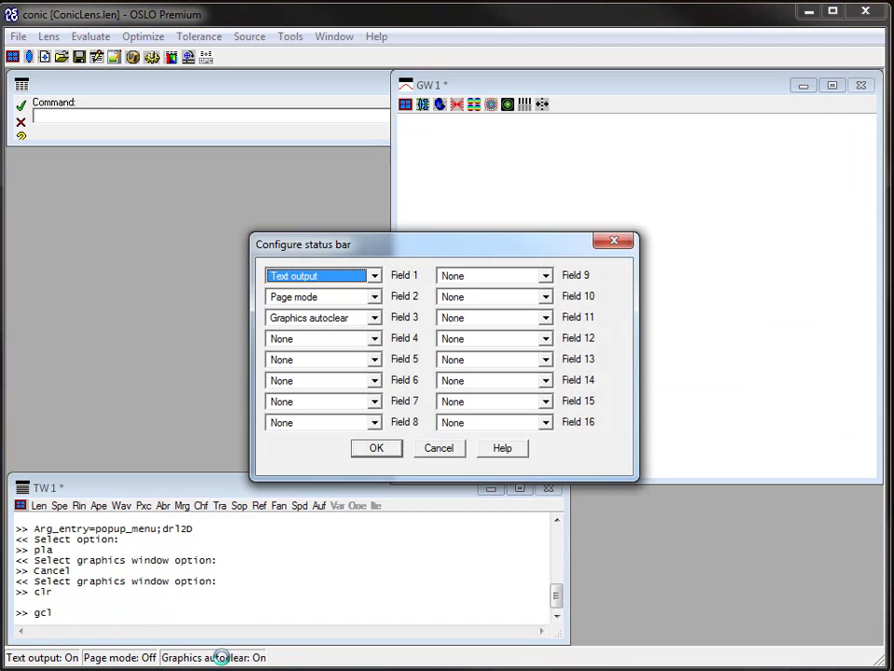
click(436, 447)
click(208, 114)
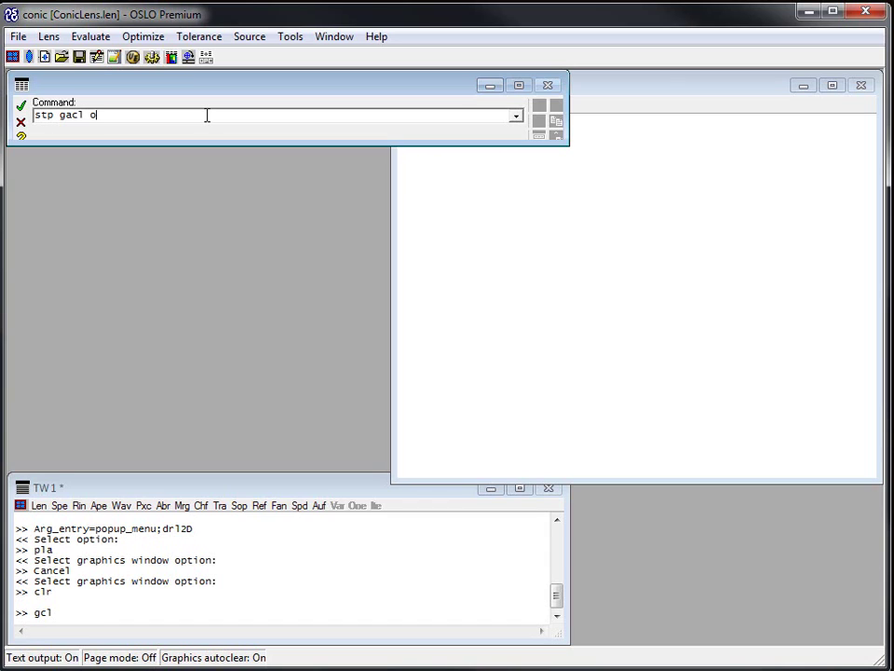
text(stp gacl on)
key(Return)
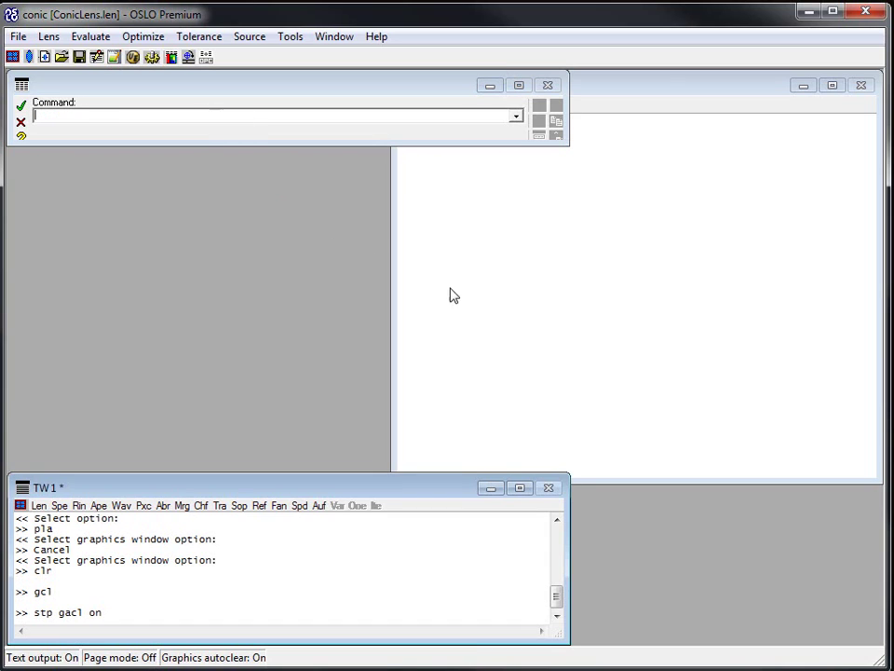
click(481, 310)
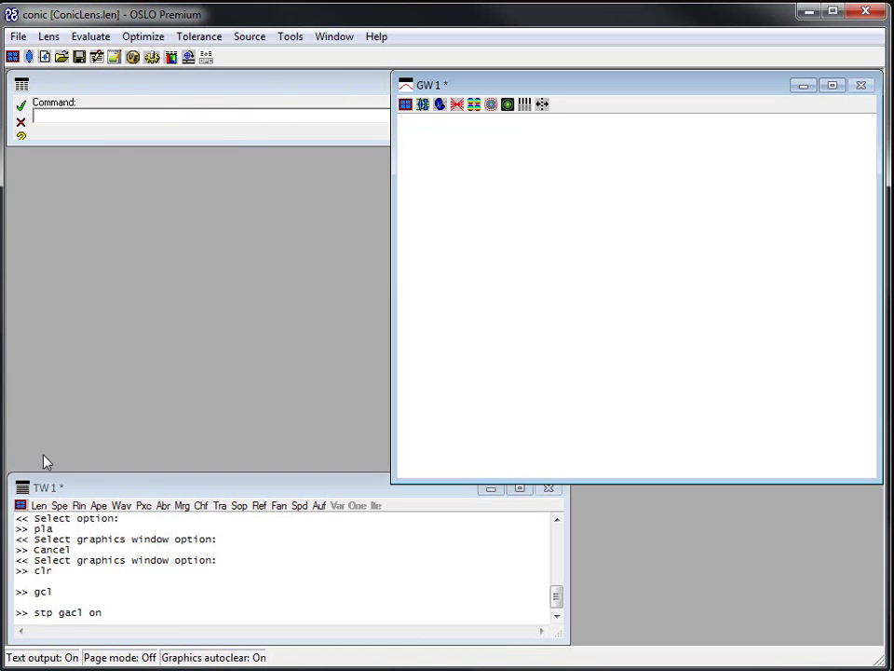
- Switch GW1's tool set to Lens Drawing, then to Ray Analysis
click(405, 104)
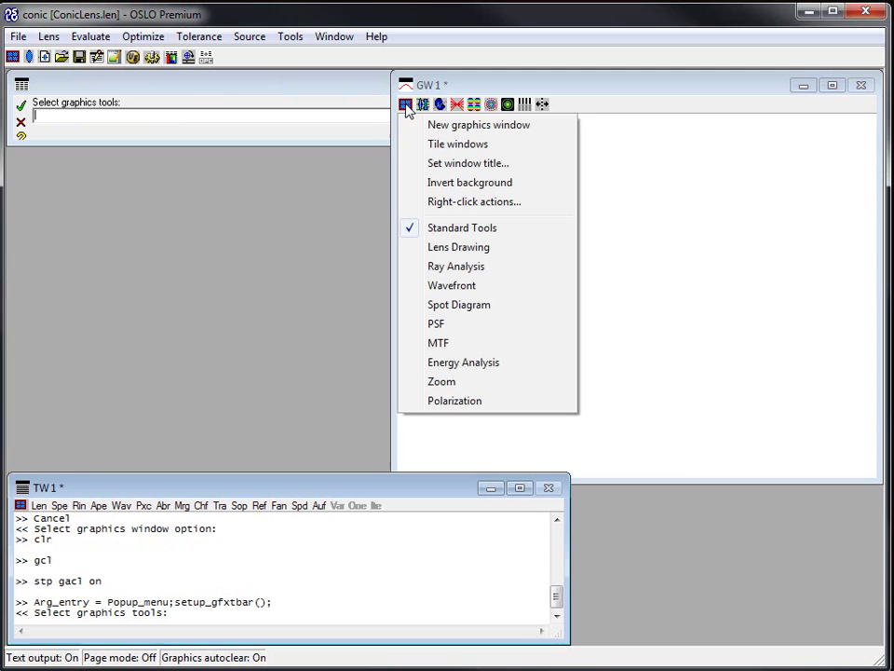
click(449, 248)
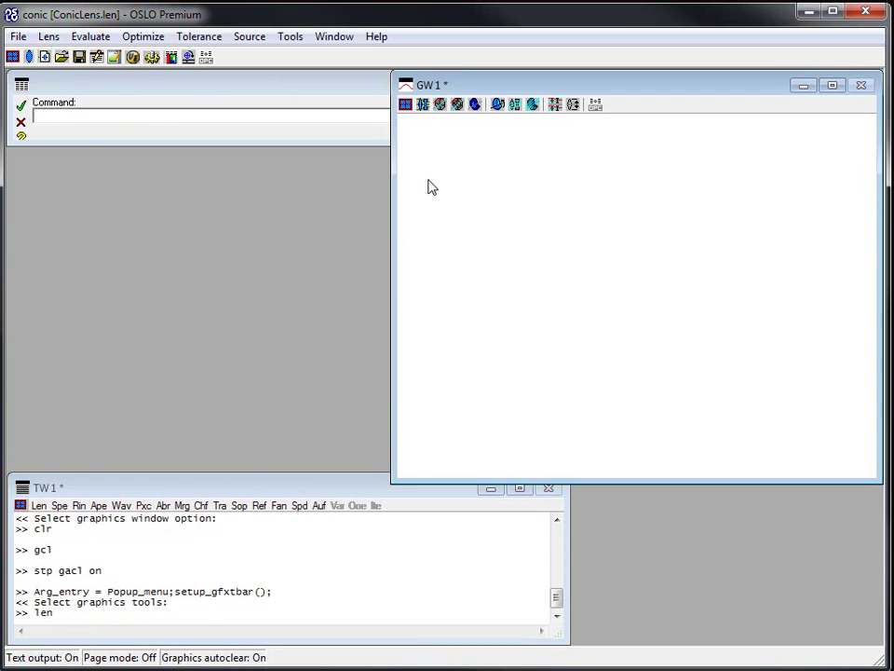
click(407, 104)
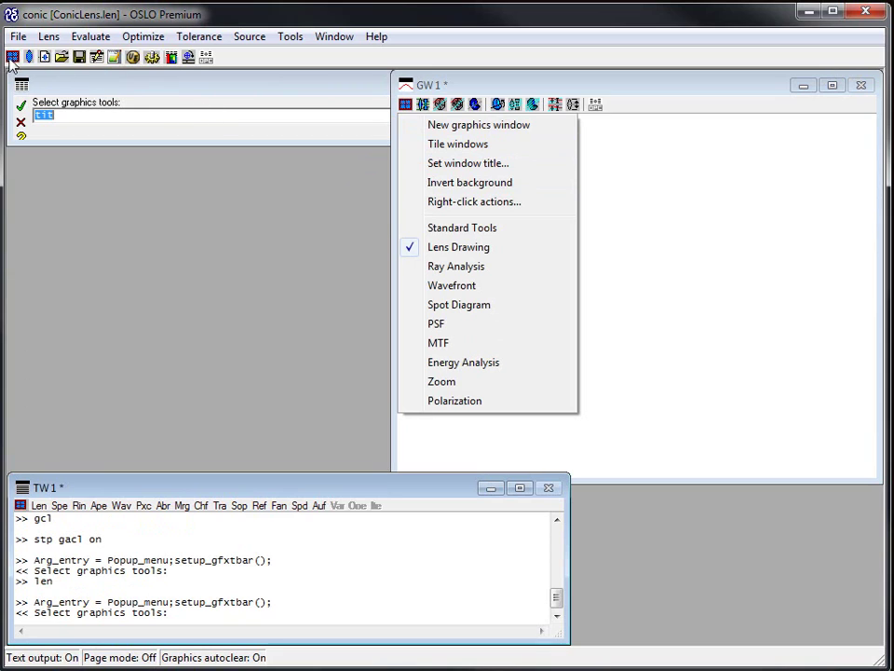
click(425, 267)
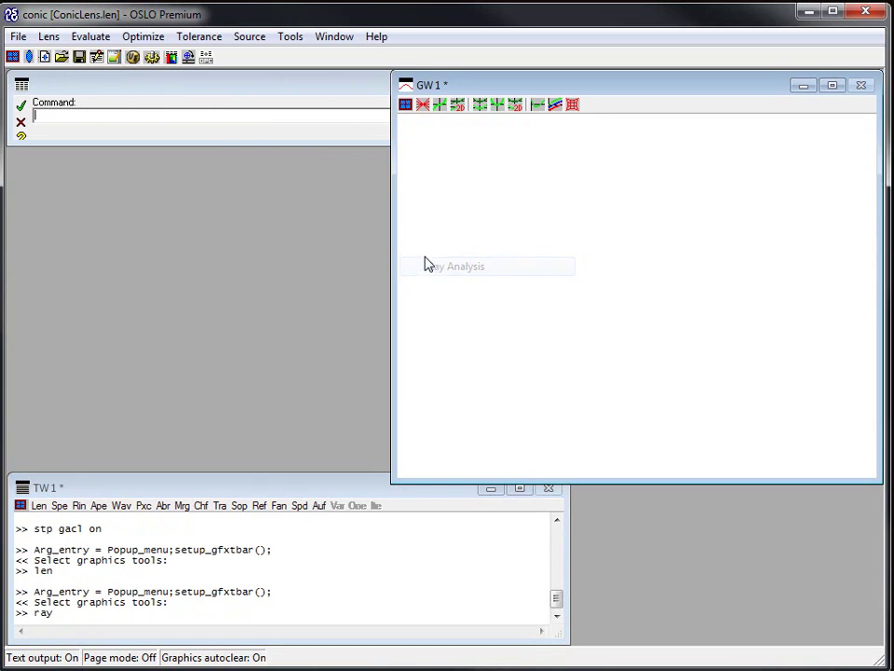
- Open a second graphics window, GW2, from GW1's Setup Window/Toolbar menu
click(406, 104)
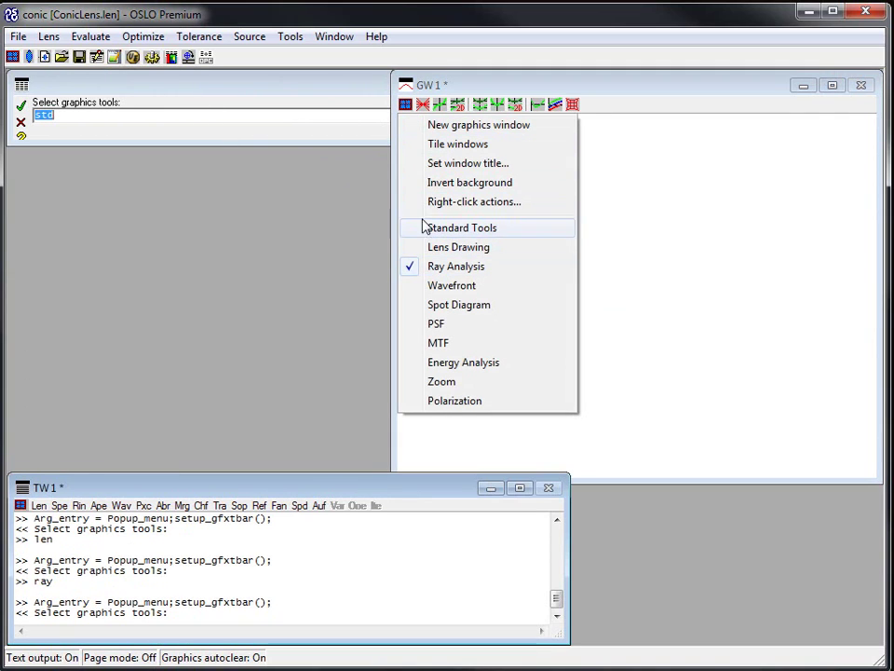
click(406, 106)
click(407, 107)
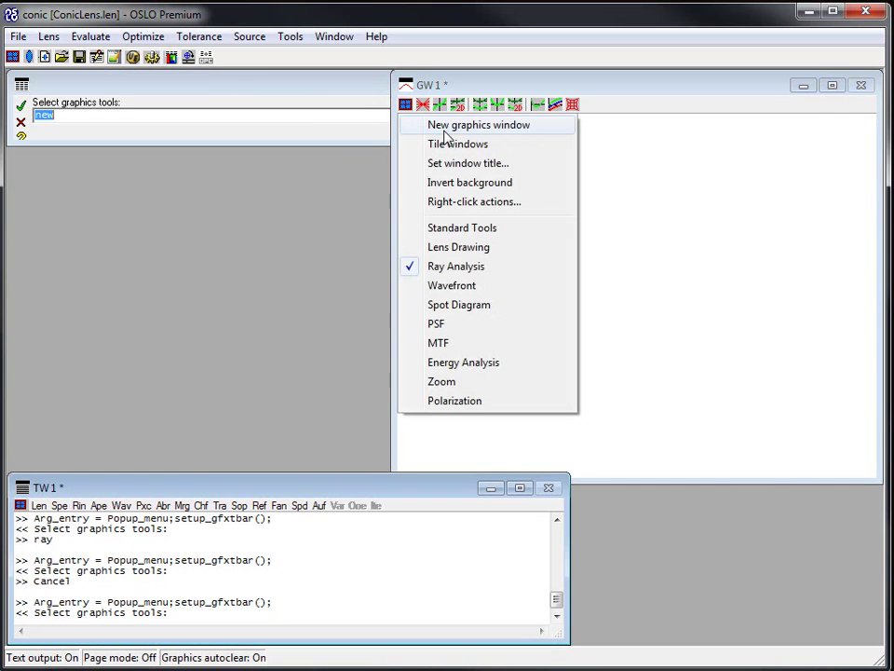
click(444, 128)
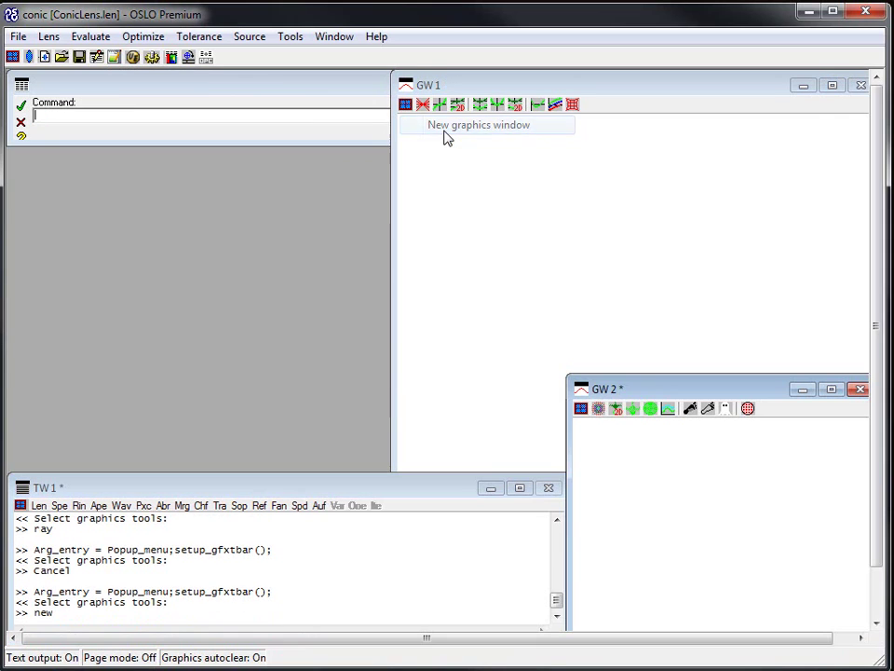
- Close GW2 and open a new graphics window via Window > Graphics > New
click(861, 390)
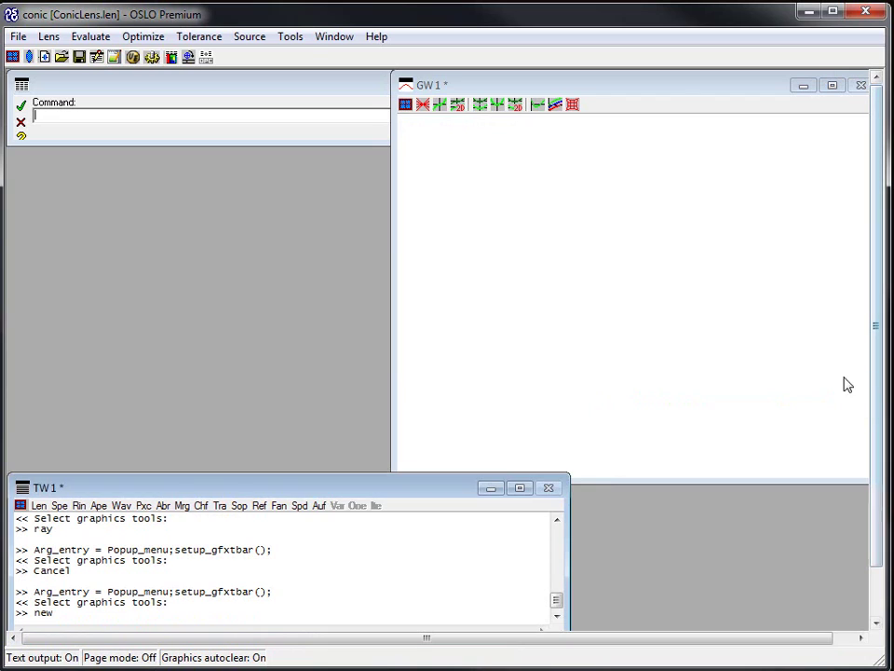
click(333, 36)
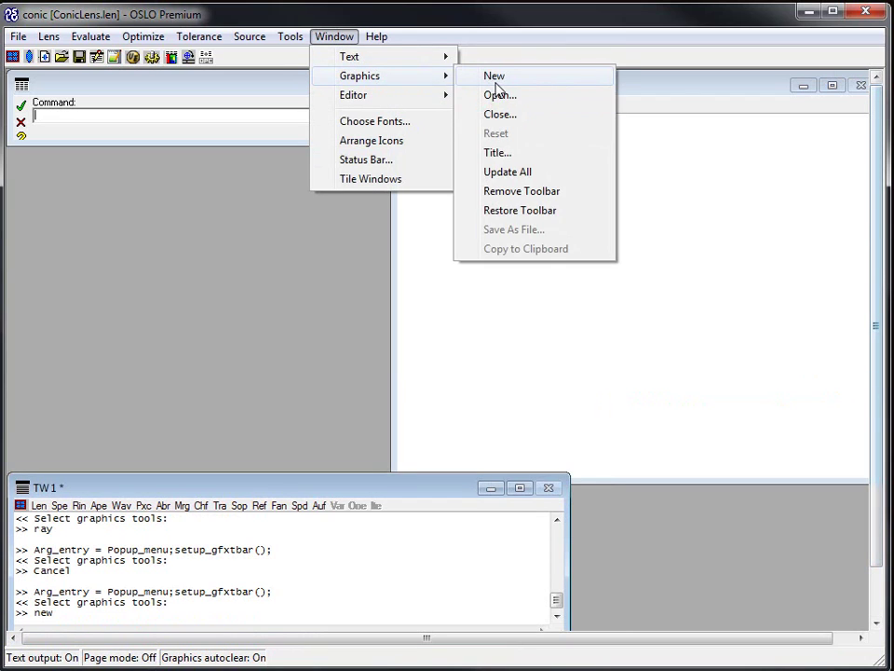
click(501, 78)
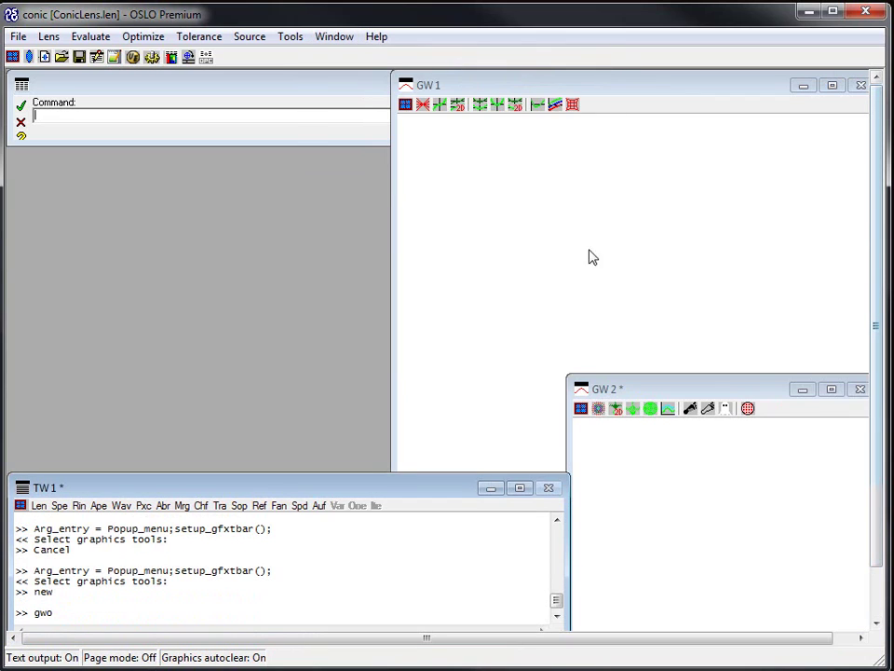
- Close that window and open graphics window 23 with 'gwo 23'
click(861, 390)
click(206, 113)
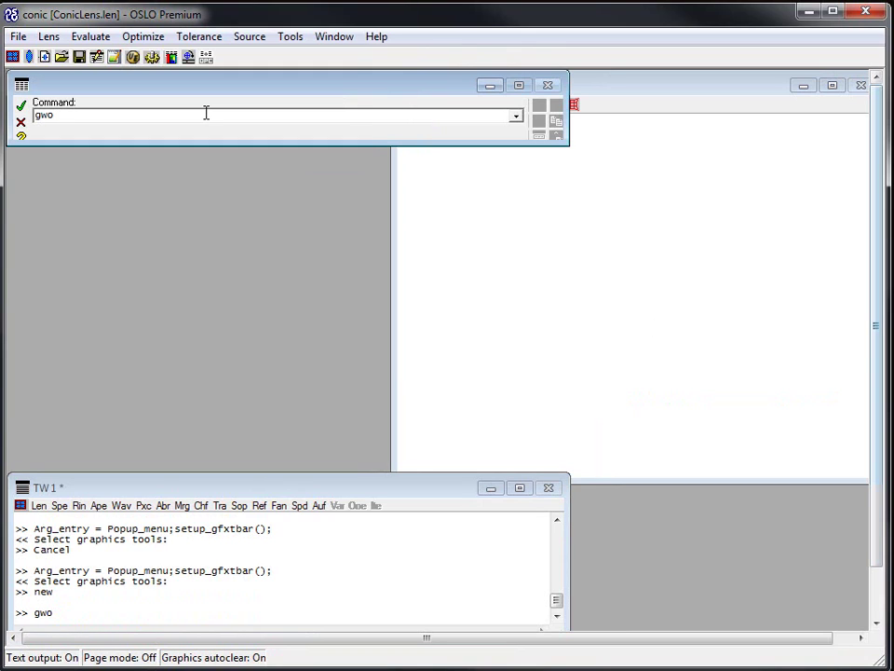
key(Return)
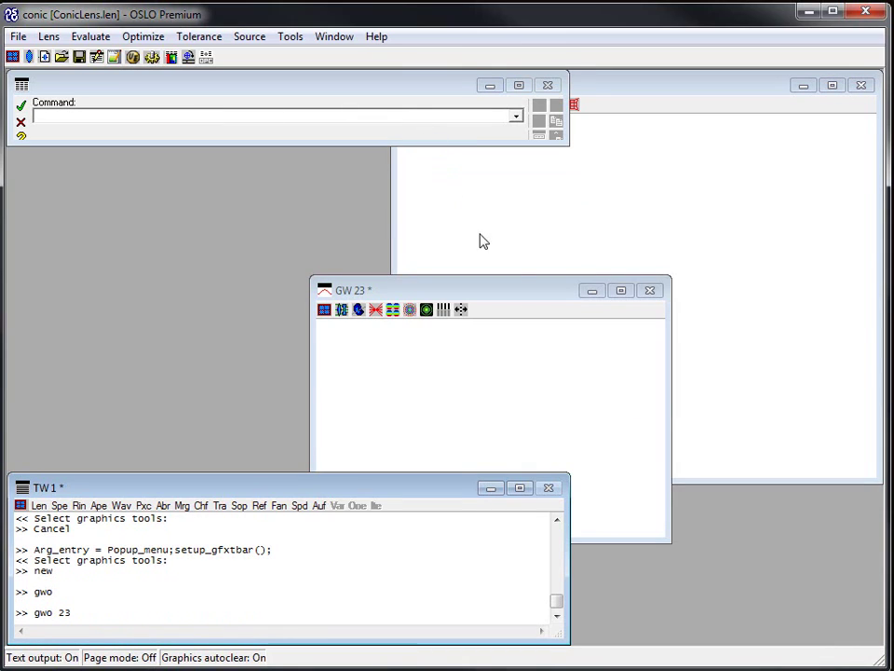
- Close graphics window 23 and make GW1 the active window again
click(648, 291)
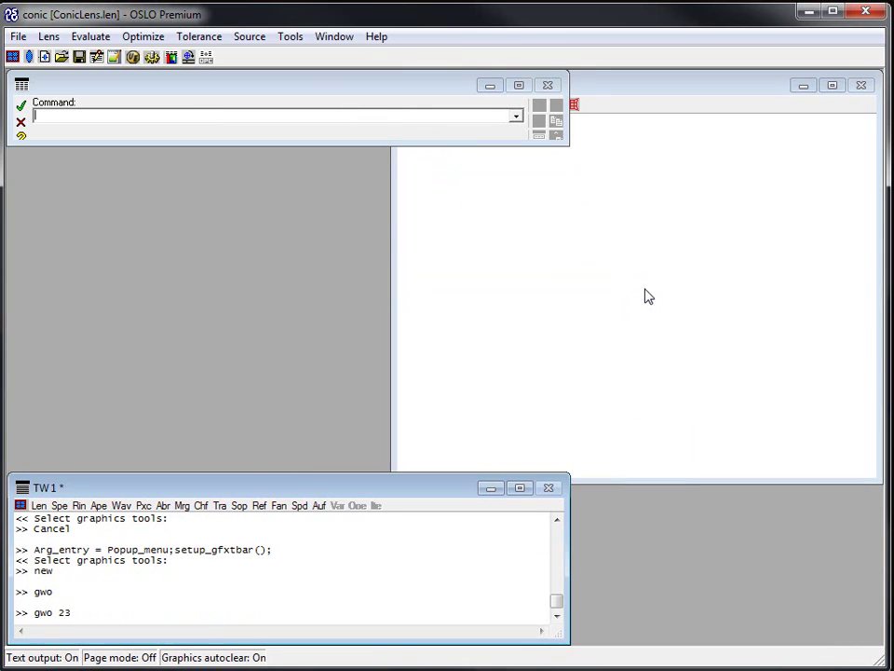
click(564, 260)
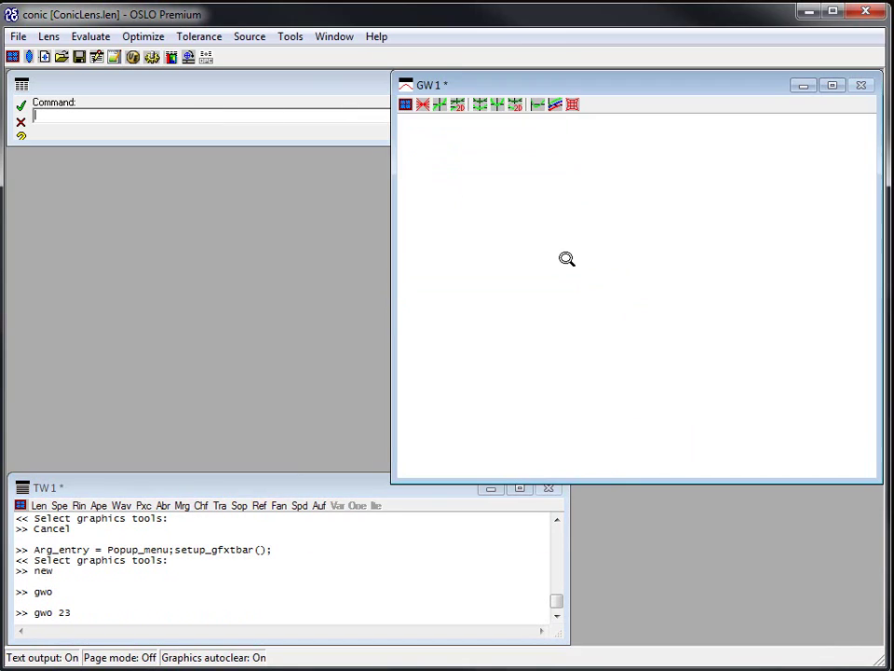
- Invert GW1's background to black and plot the conic lens's ray intercept curves
click(407, 107)
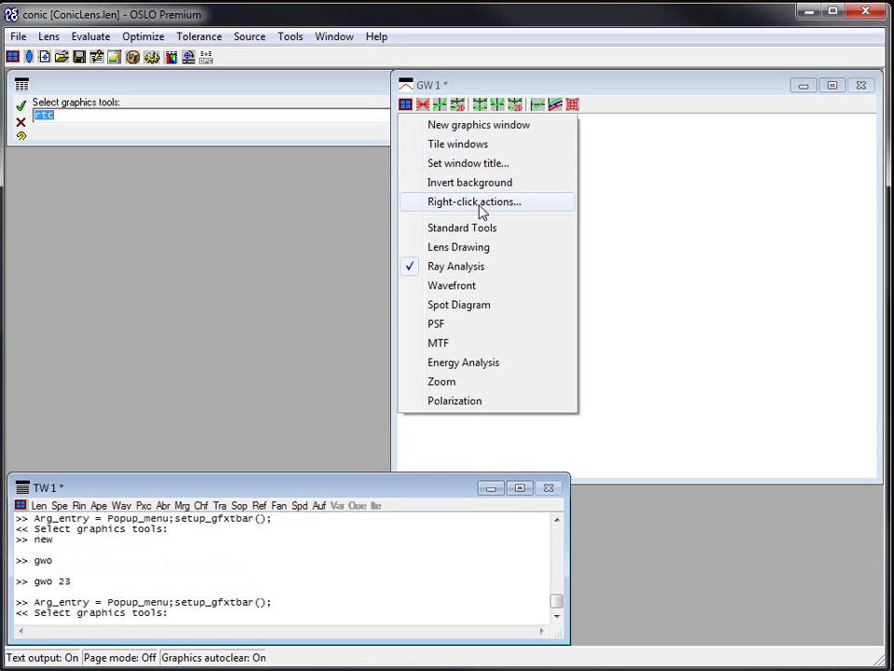
click(521, 186)
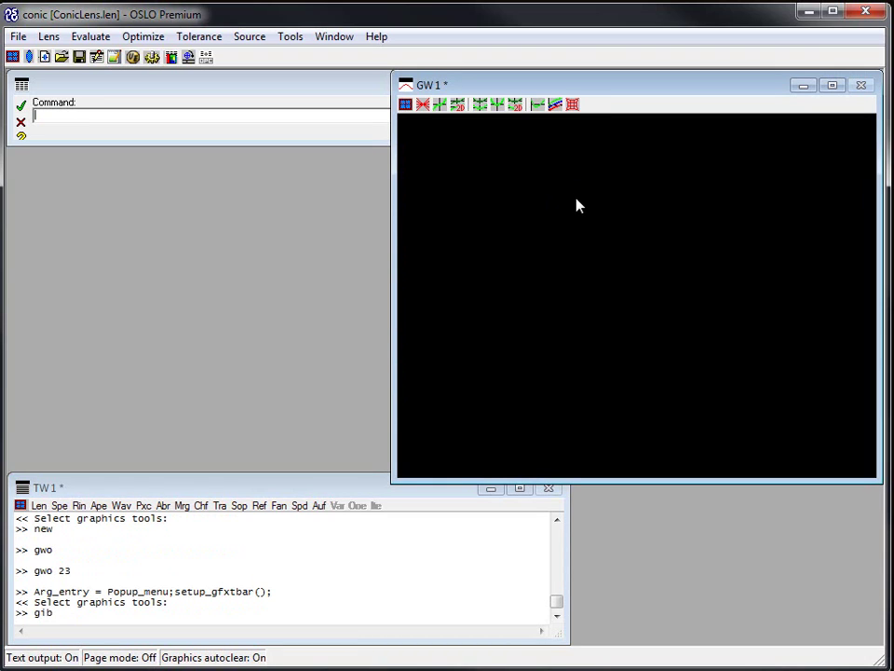
click(422, 105)
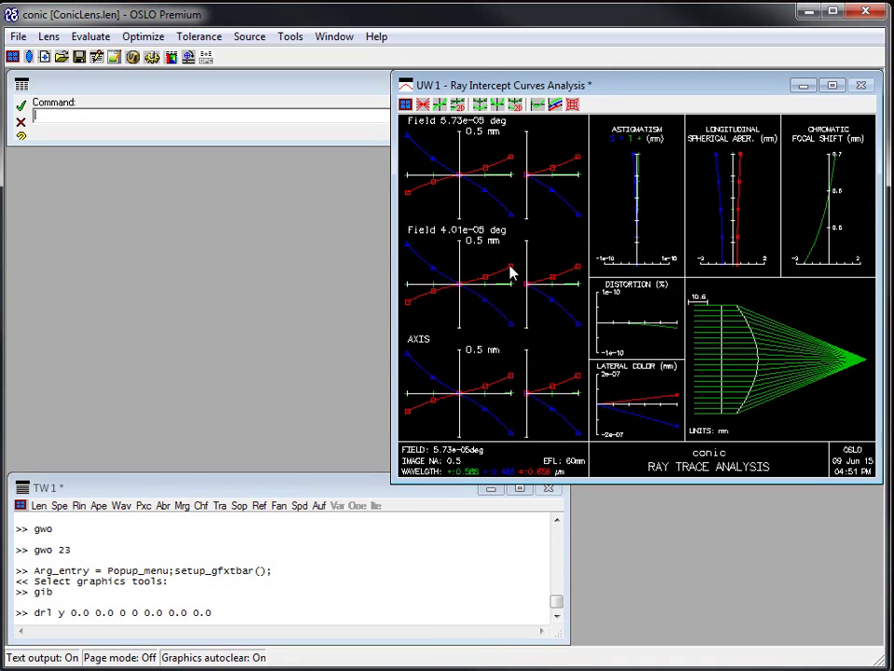
- Bring up the ray intercept plot's right-click menu twice and dismiss it without changes
right_click(473, 223)
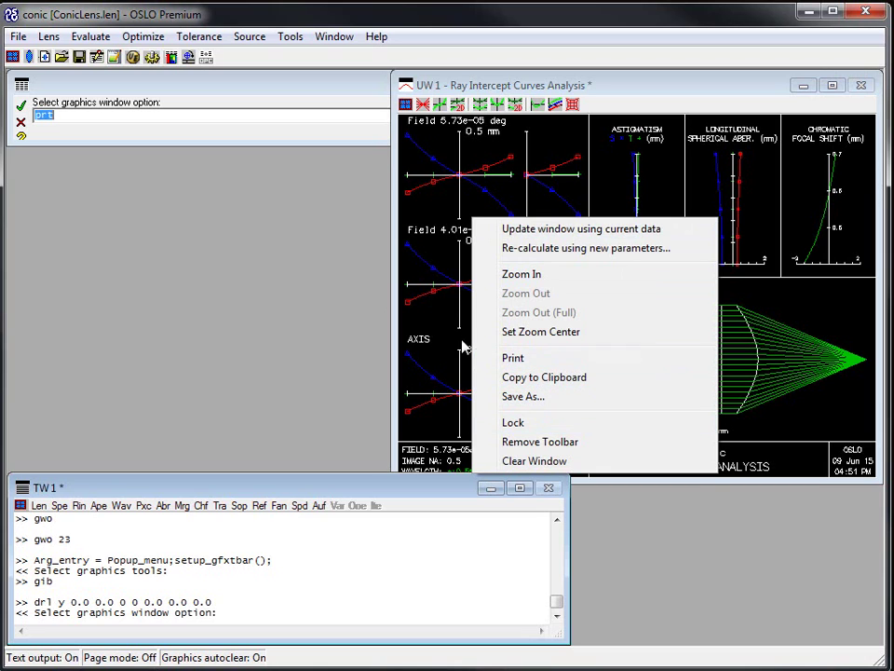
click(427, 324)
right_click(473, 307)
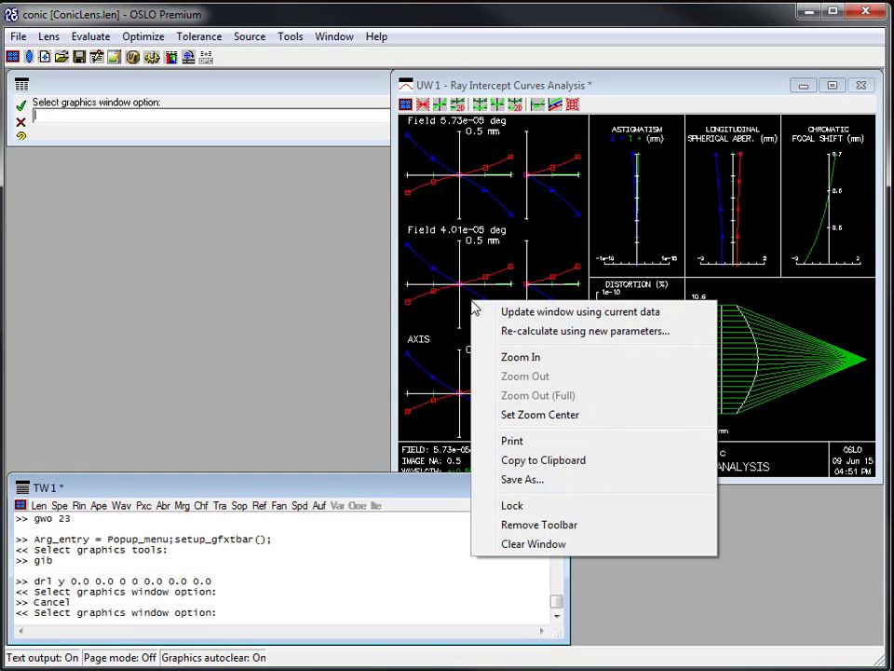
click(439, 244)
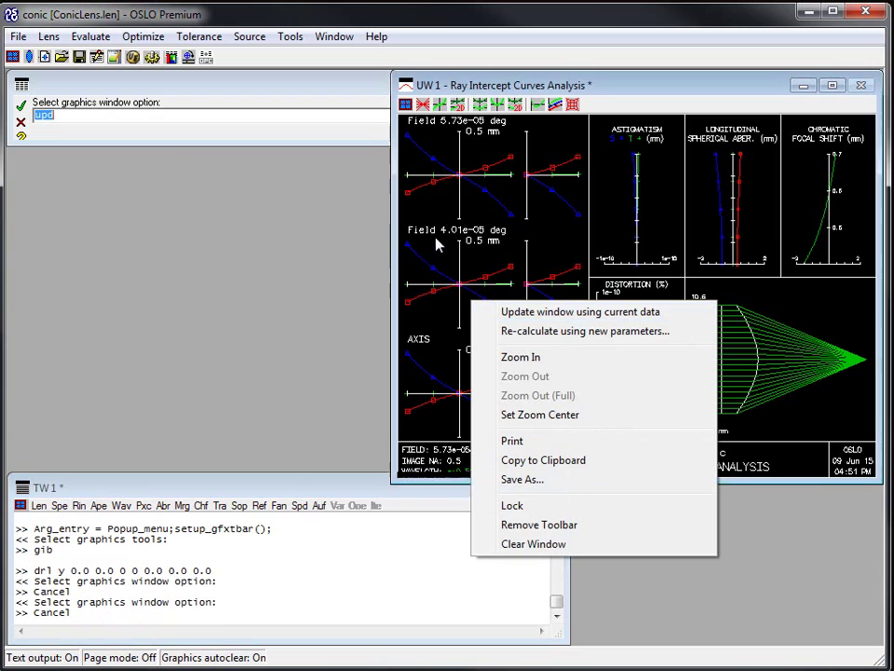
- Invert UW1's background again from the Setup Window/Toolbar menu
click(406, 104)
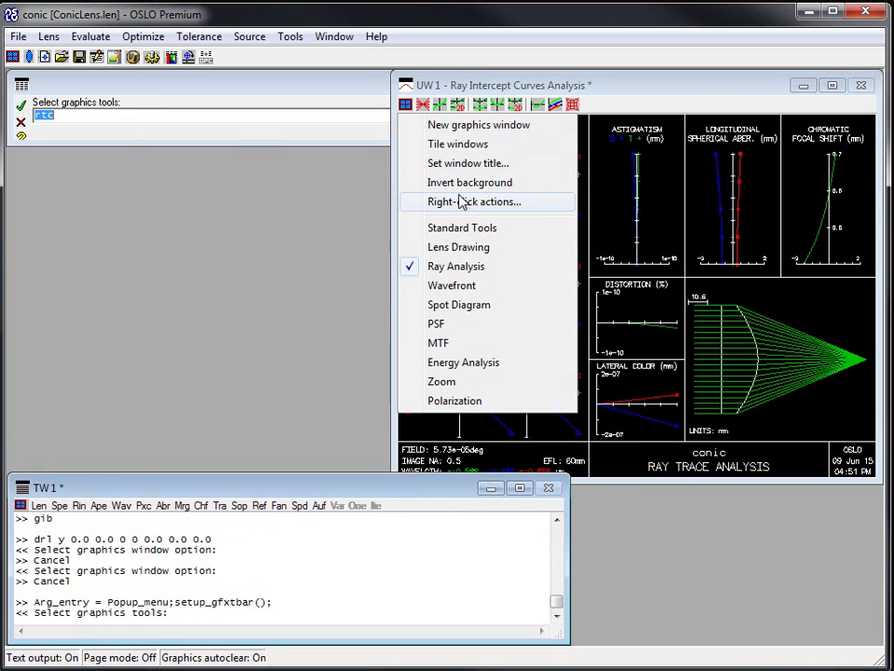
click(455, 182)
click(406, 104)
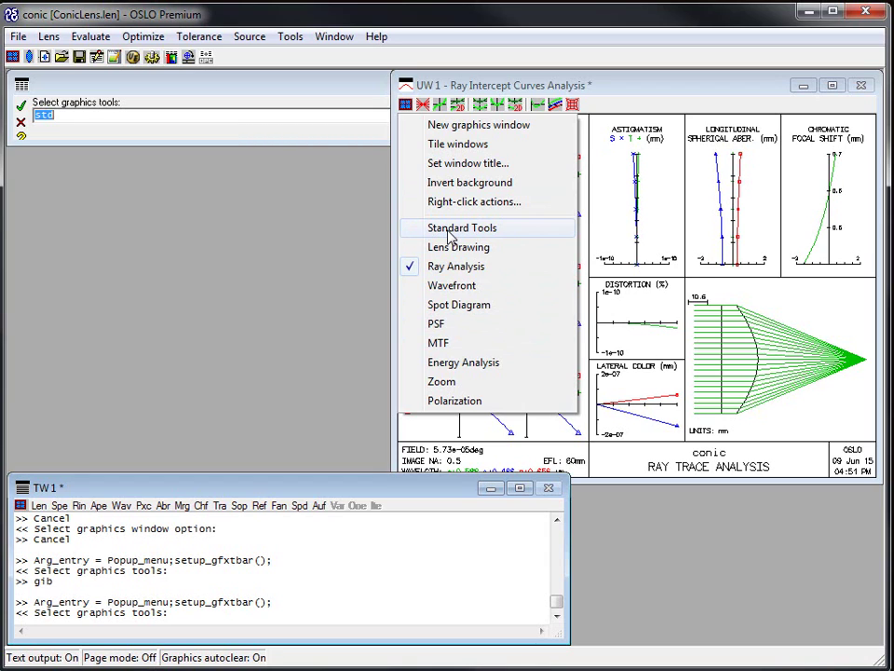
- Switch to Standard Tools, then Spot Diagram tools, and plot the spot diagram analysis
click(450, 237)
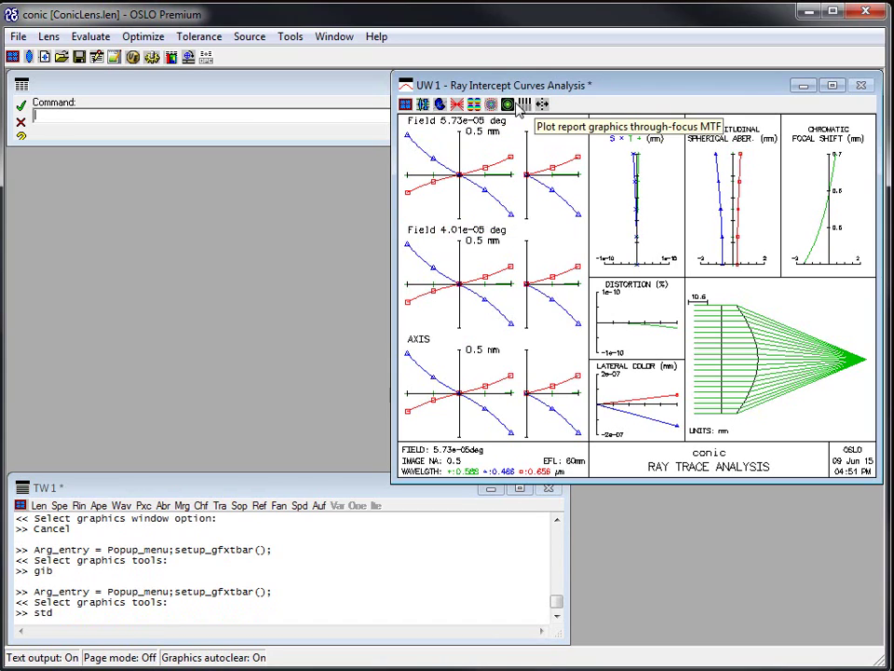
click(406, 104)
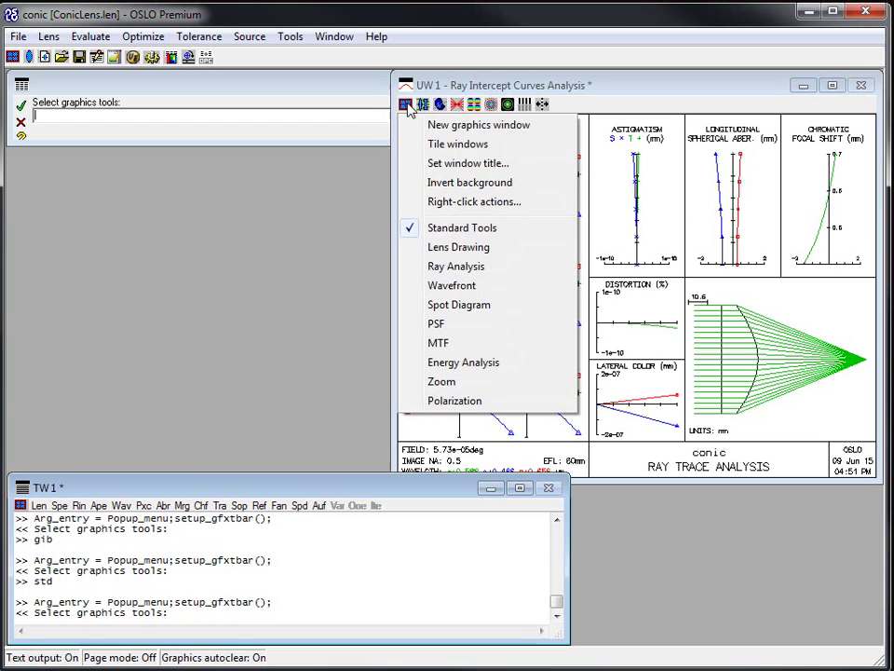
click(456, 304)
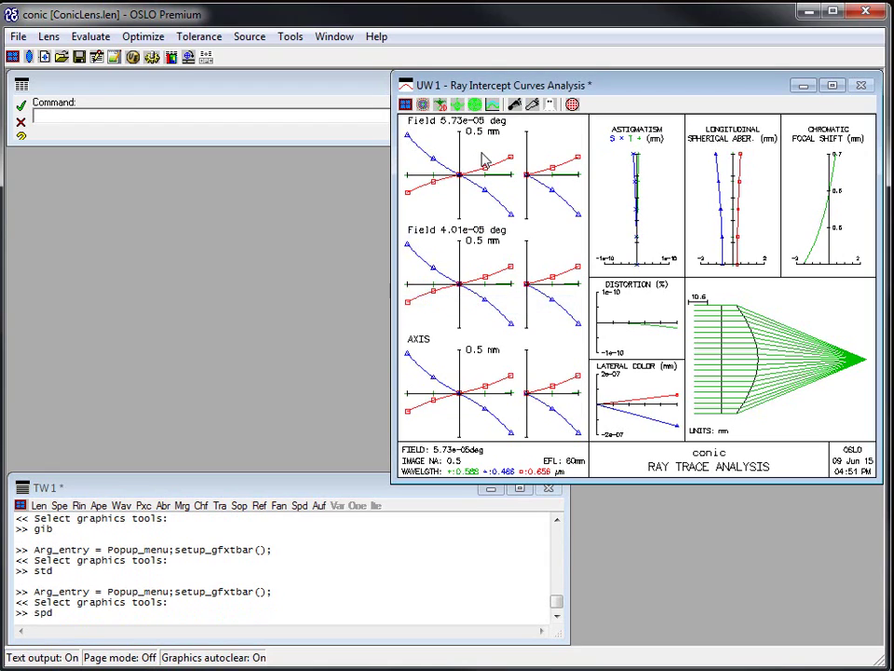
click(423, 104)
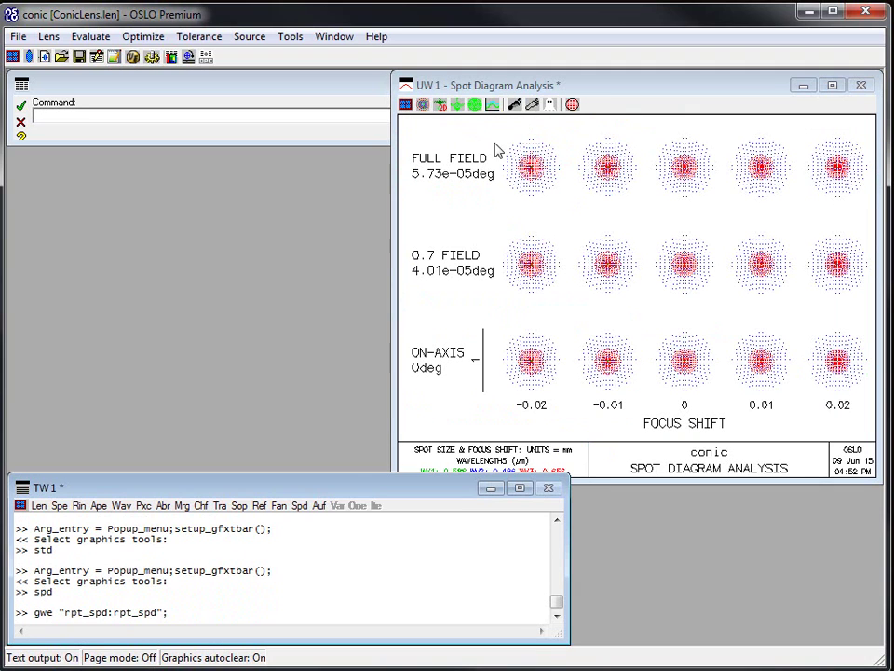
- Plot a single on-axis spot diagram and invert its background
click(457, 106)
right_click(451, 201)
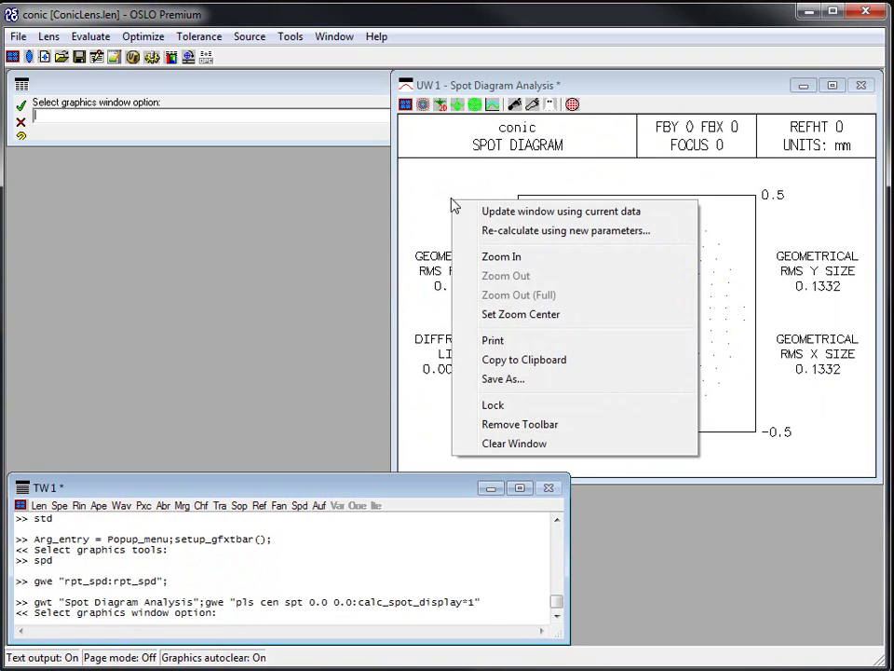
click(421, 143)
click(407, 108)
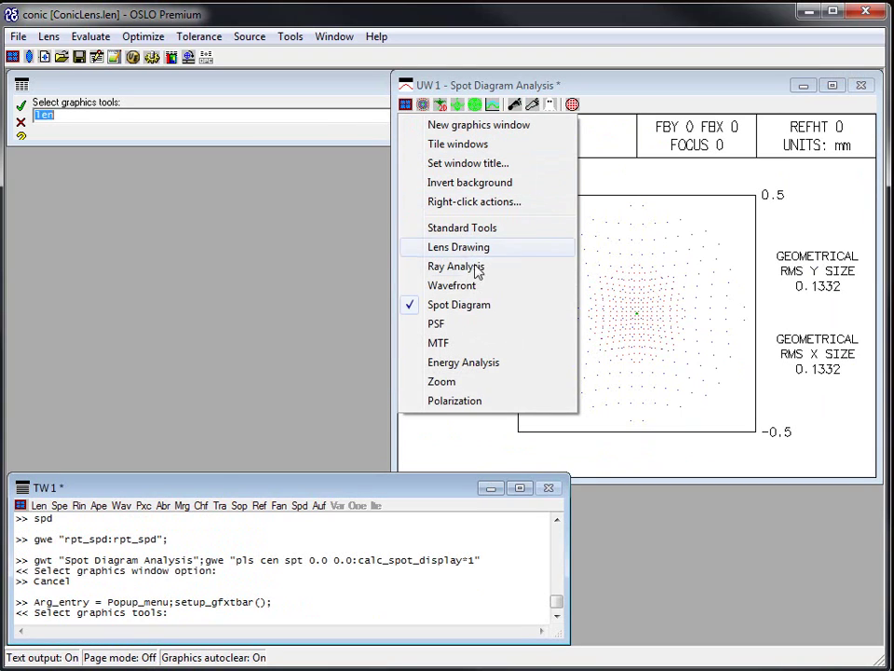
click(461, 184)
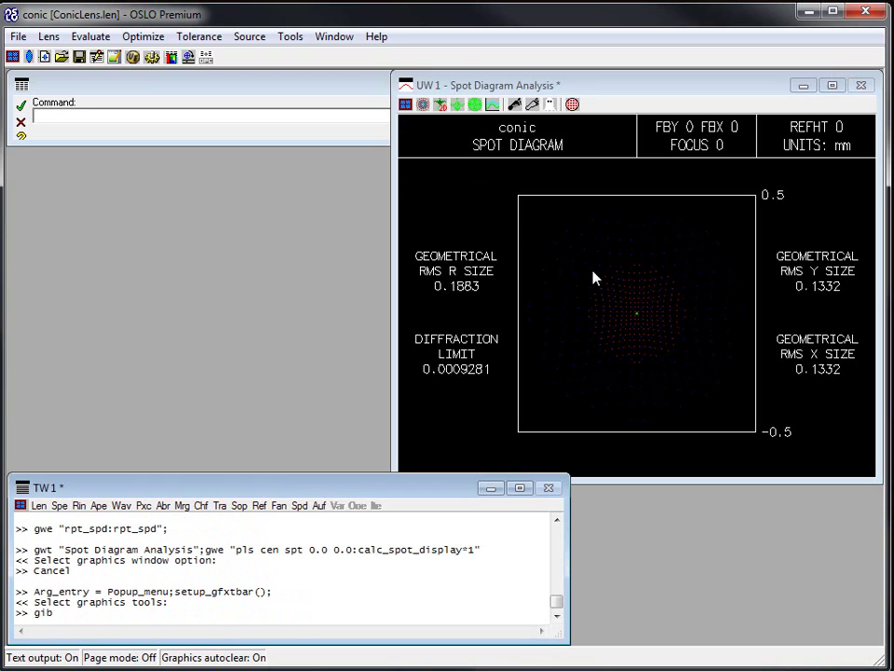
- Recalculate the spot diagram with ray intersection points drawn as Symbols
right_click(443, 180)
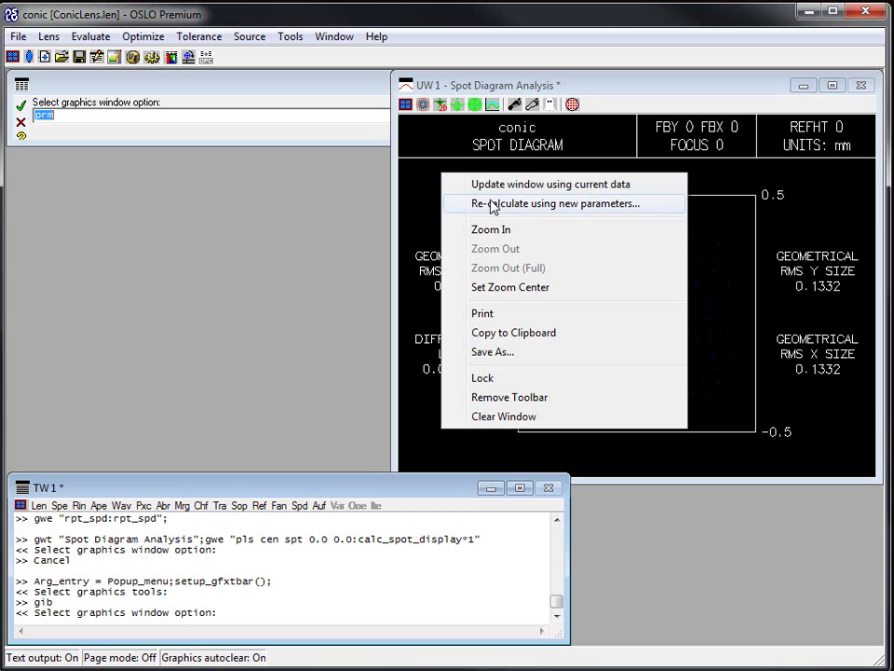
click(497, 205)
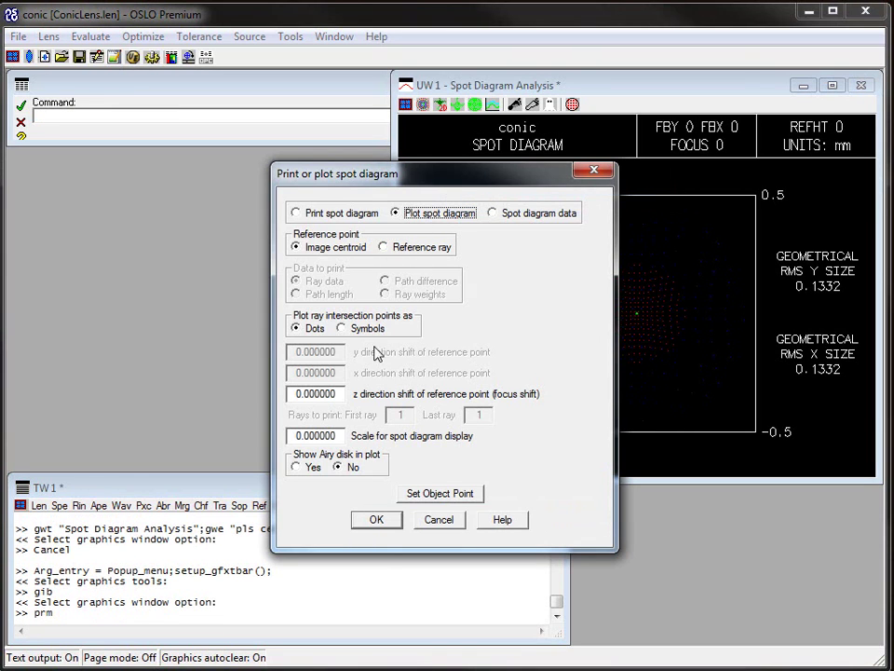
click(342, 328)
click(376, 520)
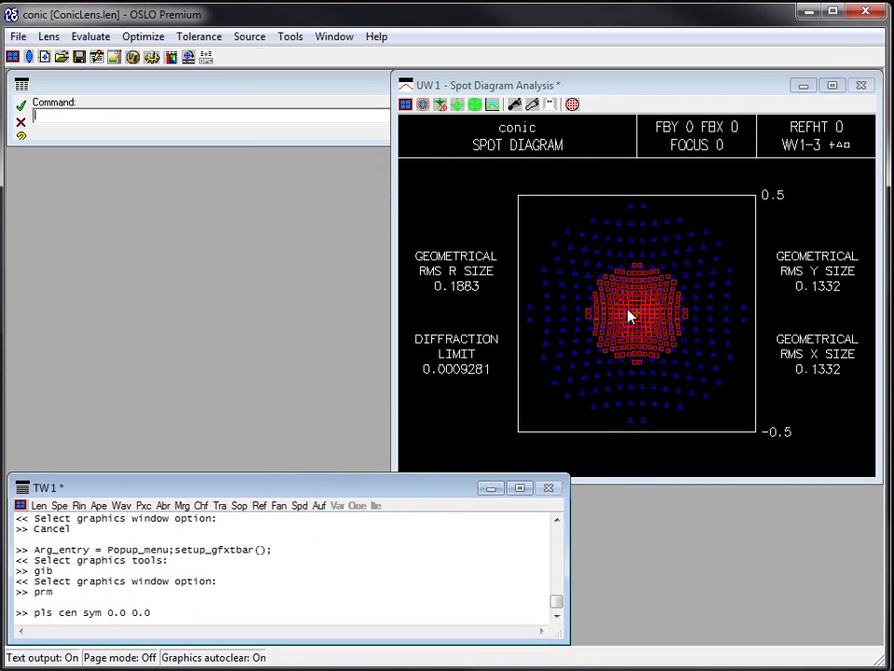
click(406, 105)
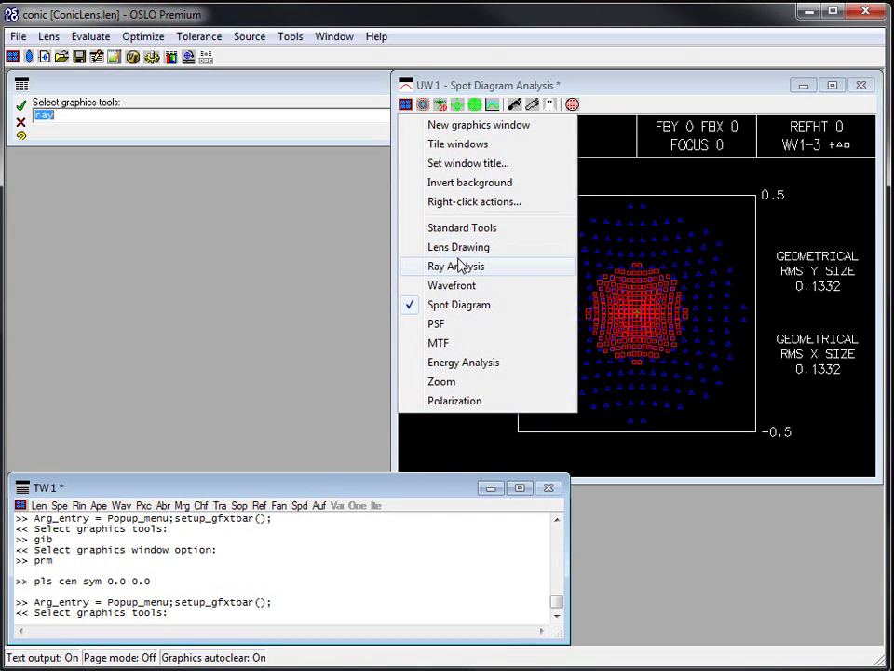
click(459, 451)
right_click(455, 193)
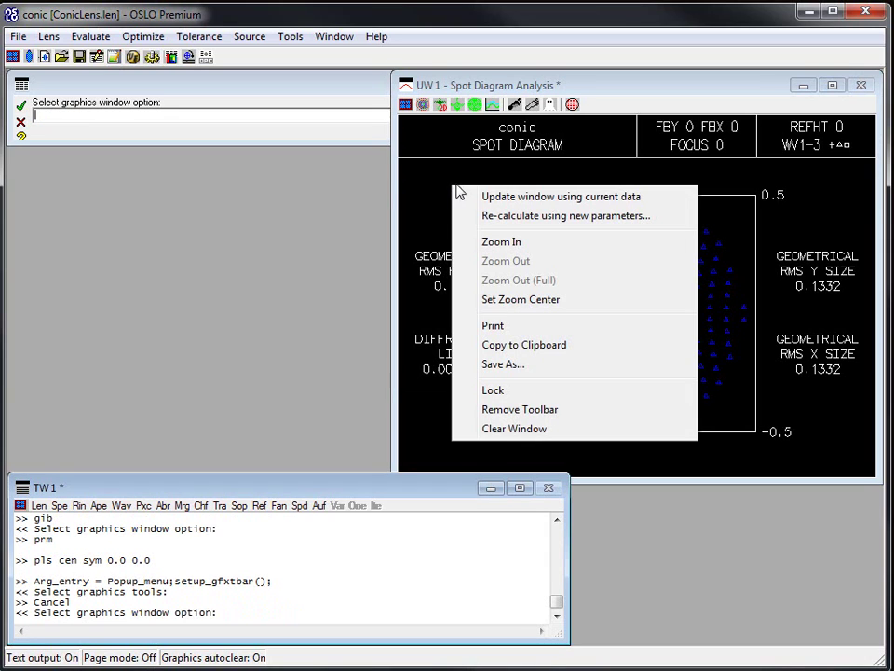
click(503, 203)
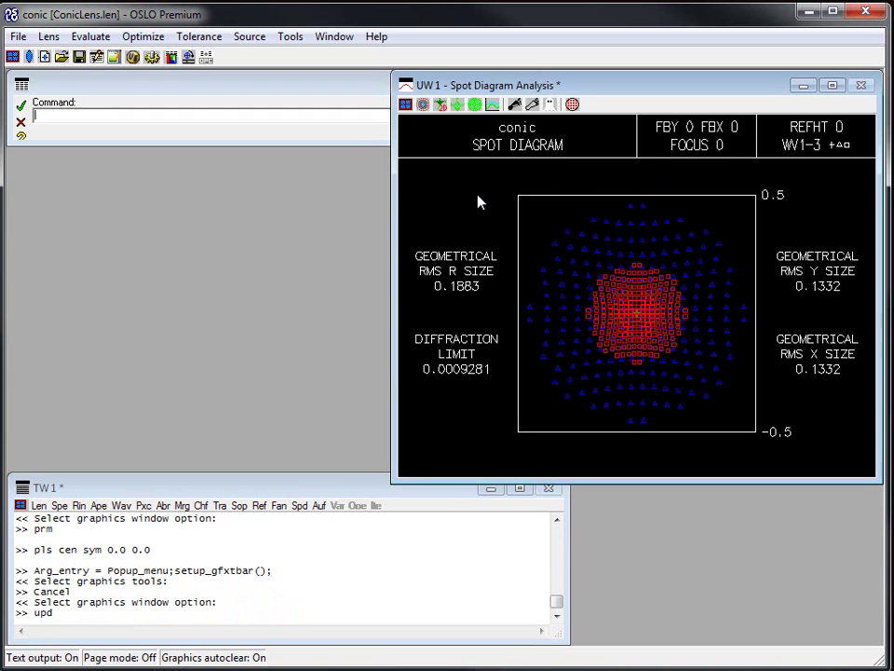
- Refresh all graphics windows with Window > Graphics > Update All
click(350, 36)
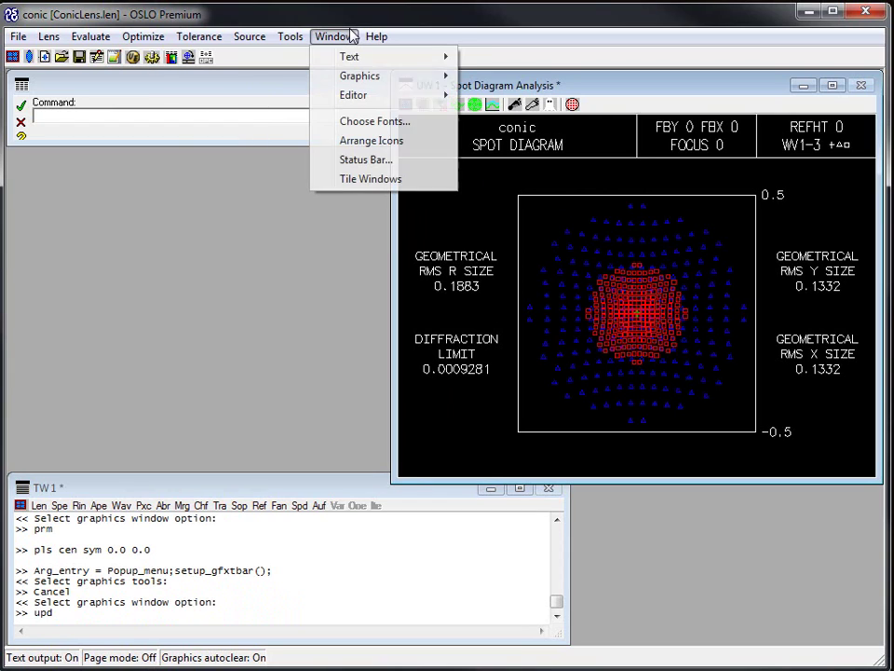
mouse_move(377, 76)
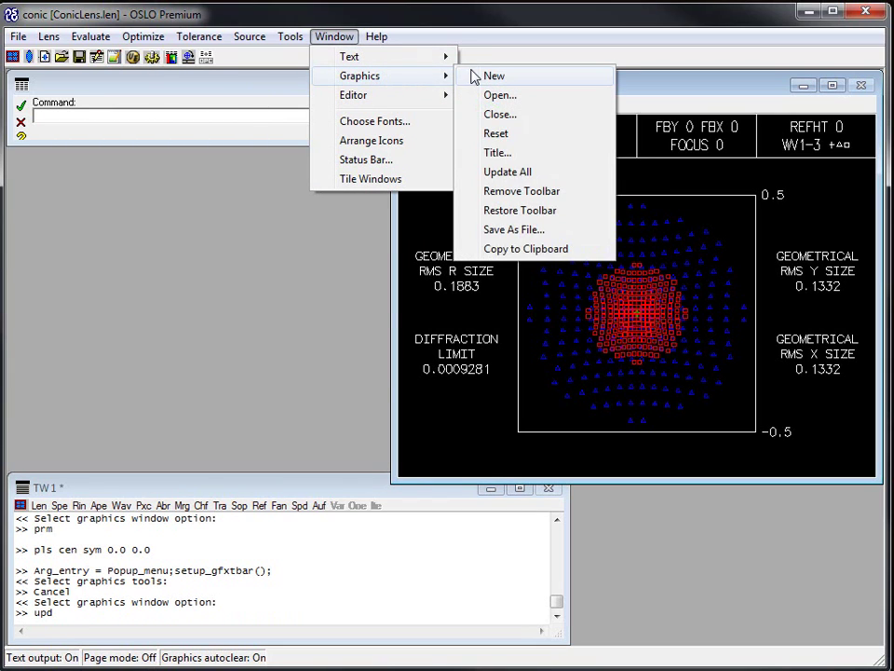
click(508, 173)
- Open a second, empty graphics window, GW 2, with the gwo command
click(434, 371)
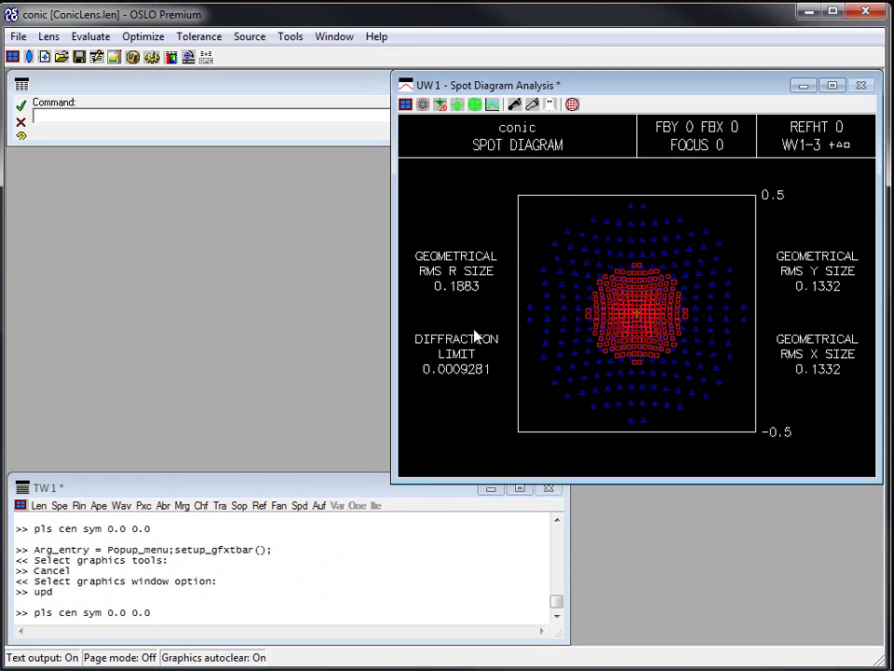
text(gwo 2)
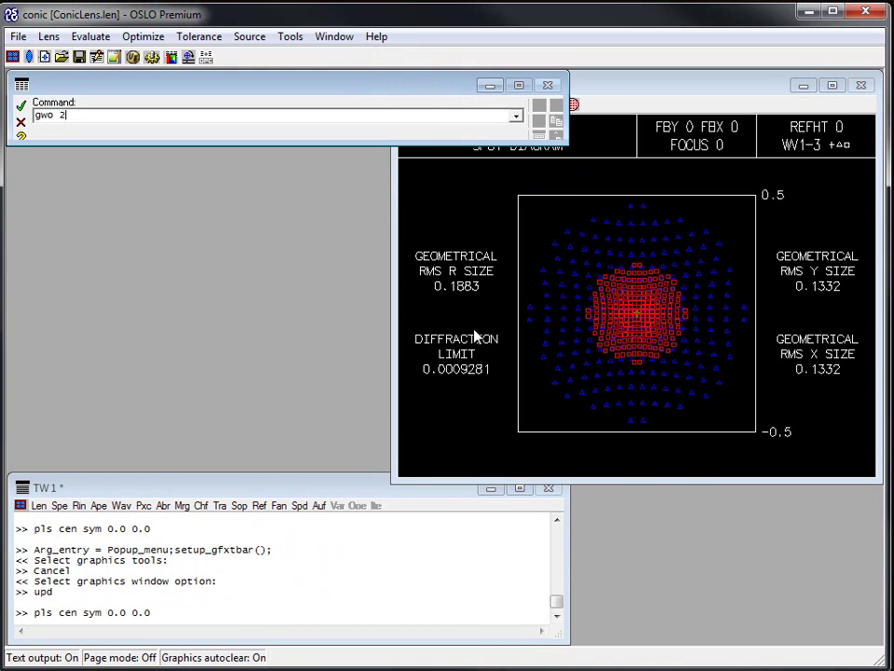
key(Return)
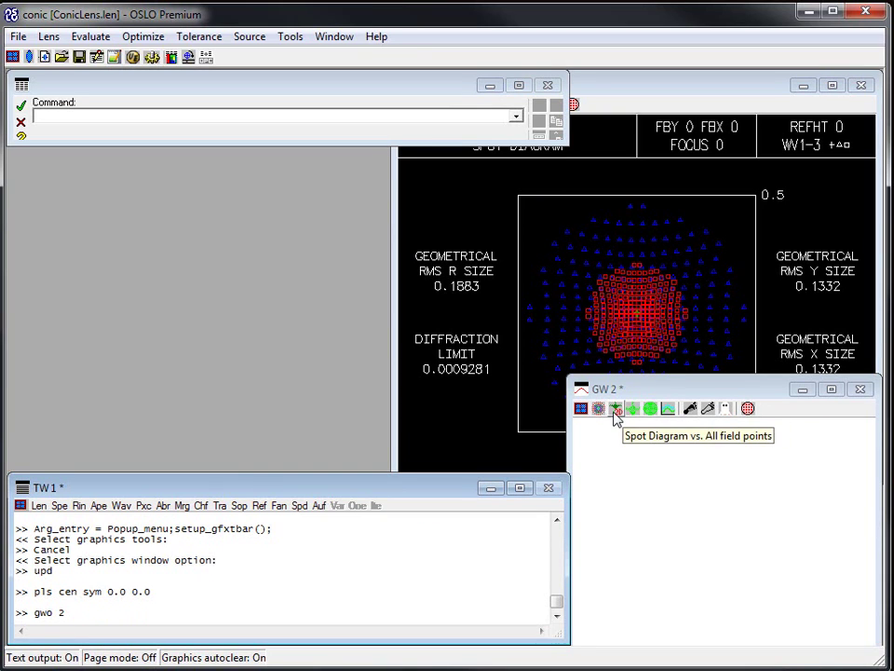
- Give GW 2 the Standard Tools and plot the ray intercept curves analysis in it
click(579, 410)
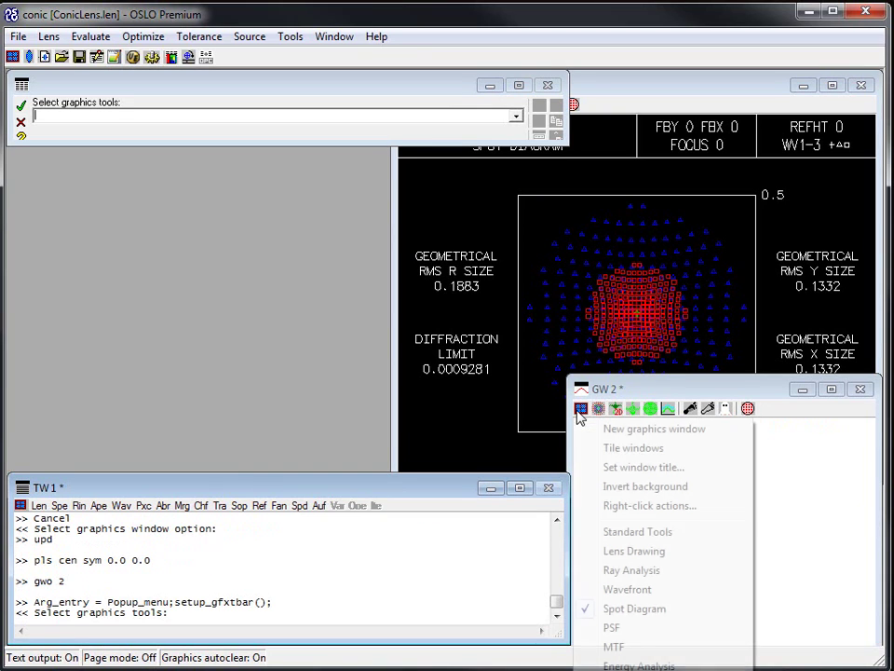
click(617, 533)
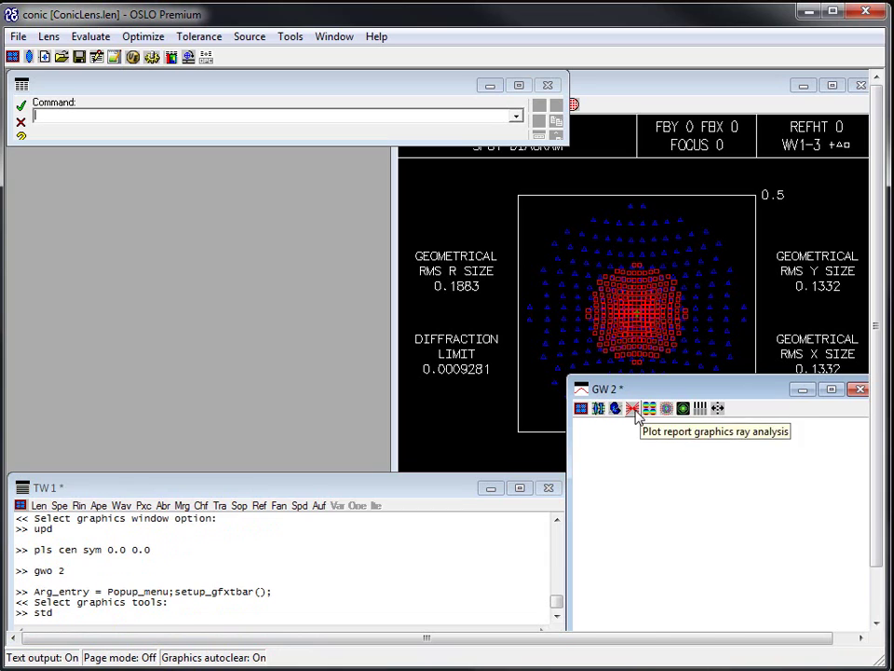
click(633, 408)
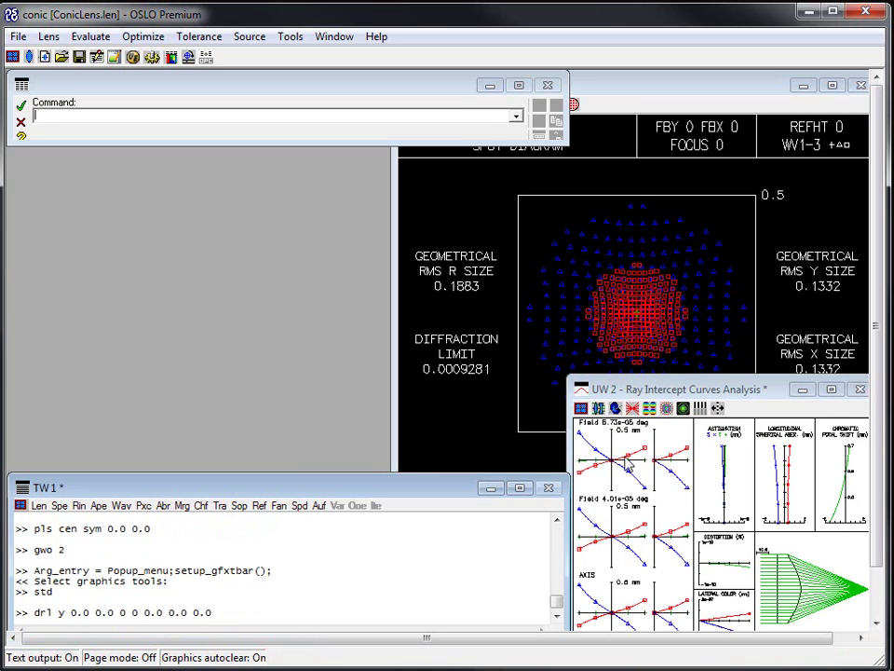
click(342, 37)
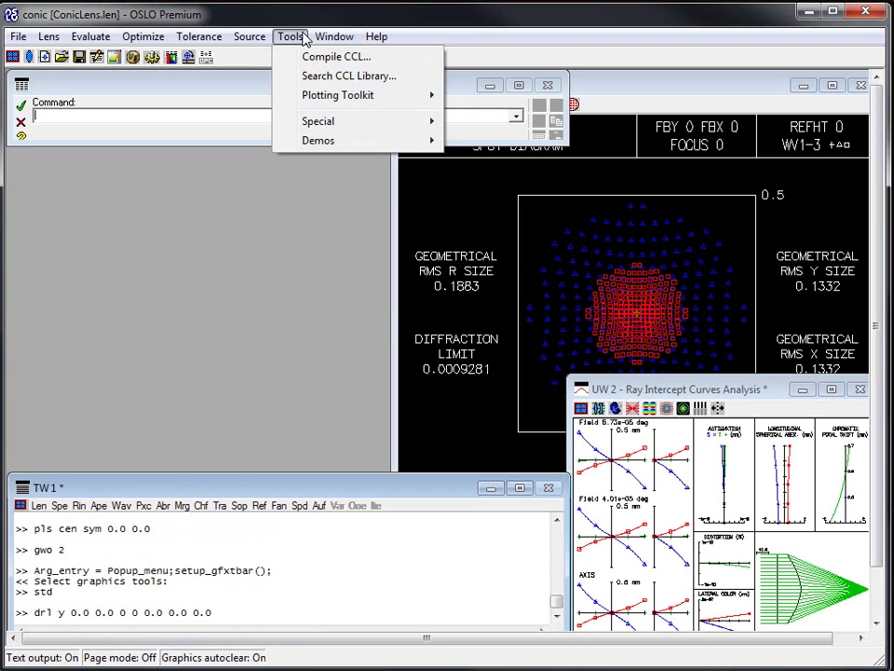
- Update all graphics windows and bring the spot diagram window to the front
mouse_move(368, 54)
mouse_move(320, 36)
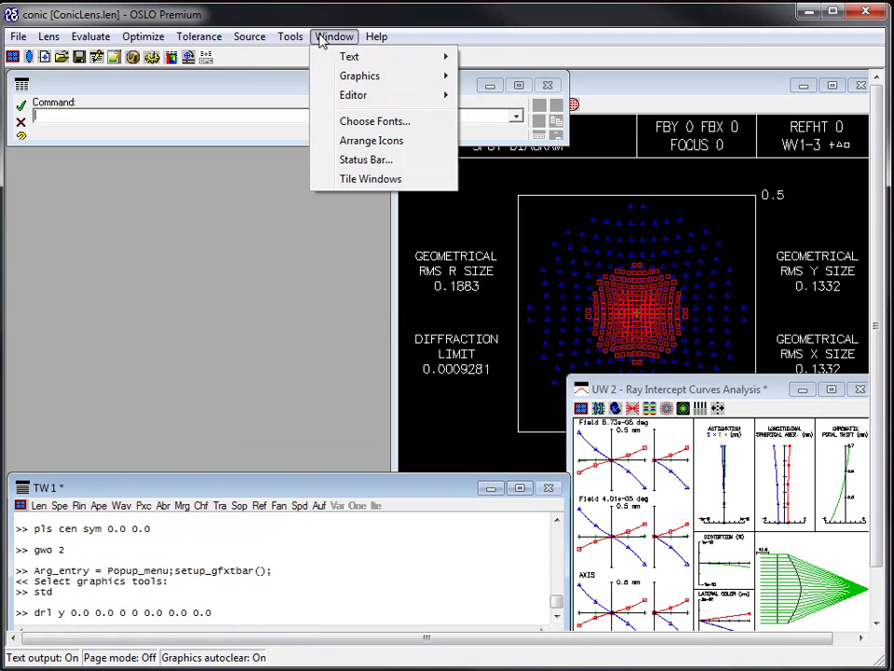
mouse_move(393, 79)
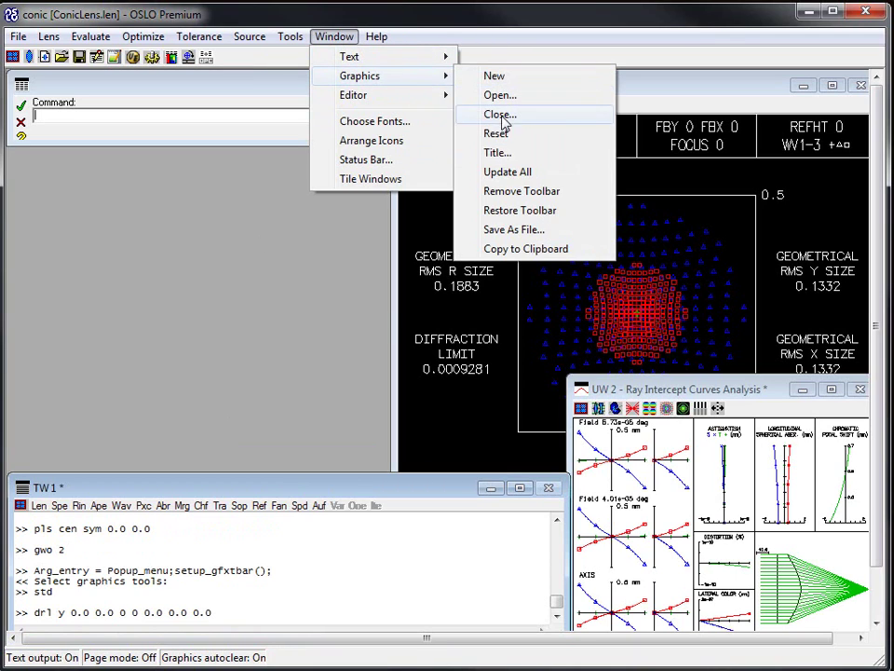
click(514, 173)
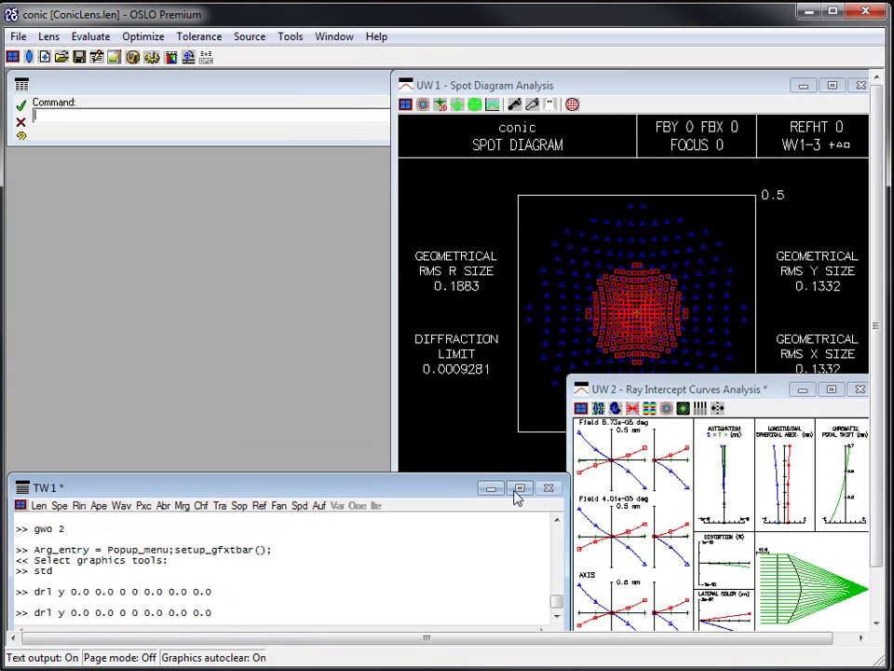
click(604, 487)
click(540, 406)
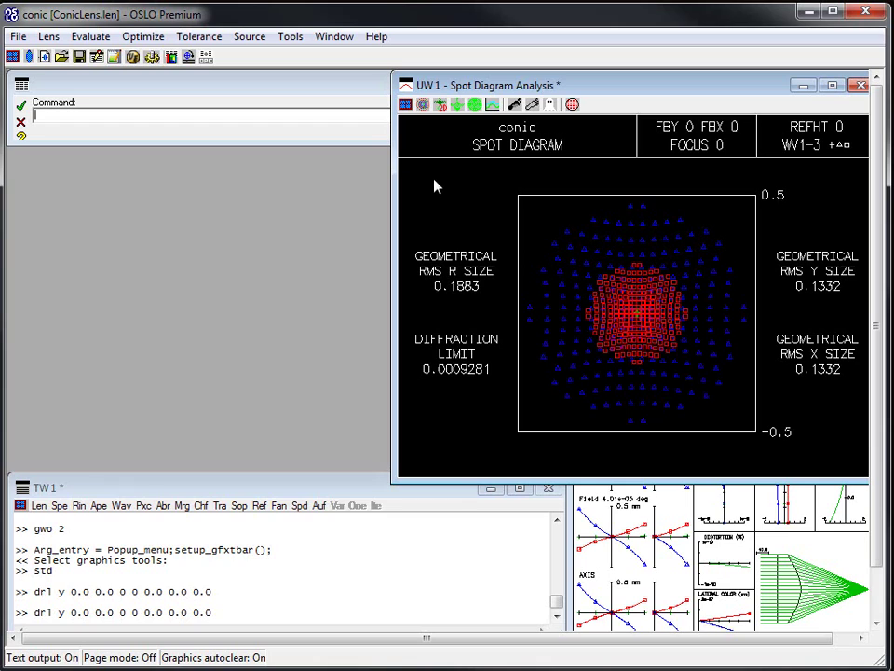
- Open the lens surface data spreadsheet with the lse command
click(331, 38)
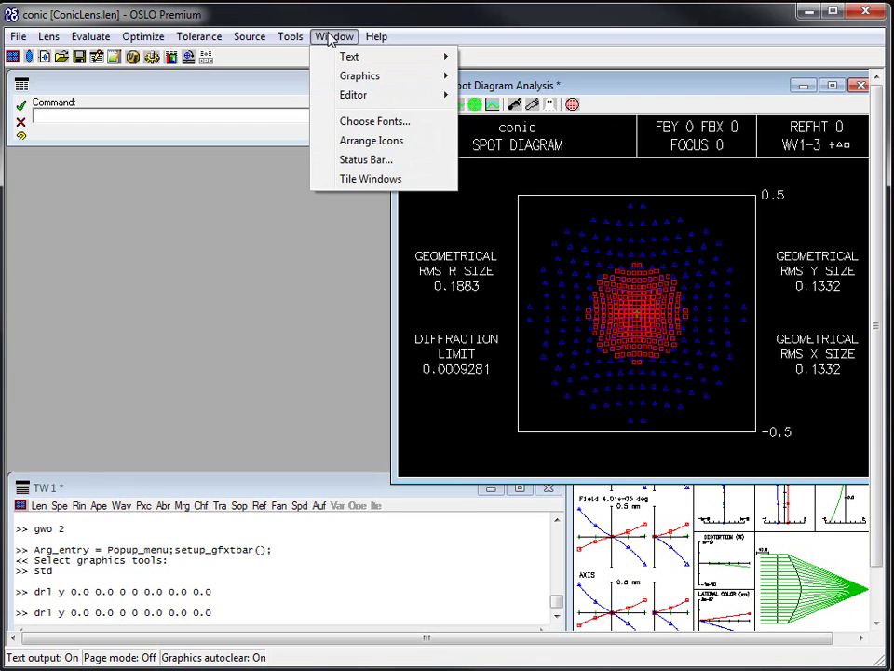
click(482, 268)
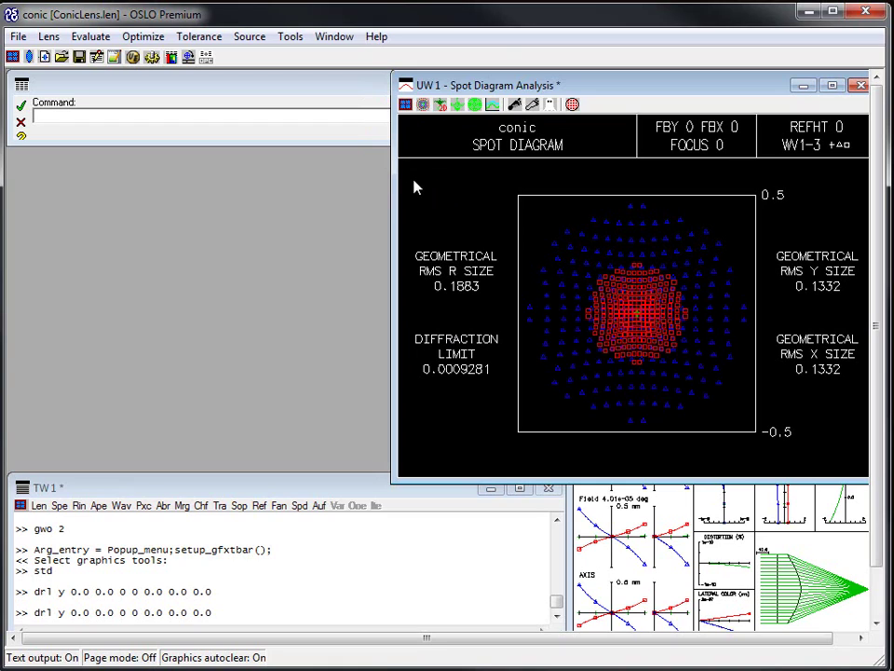
click(113, 95)
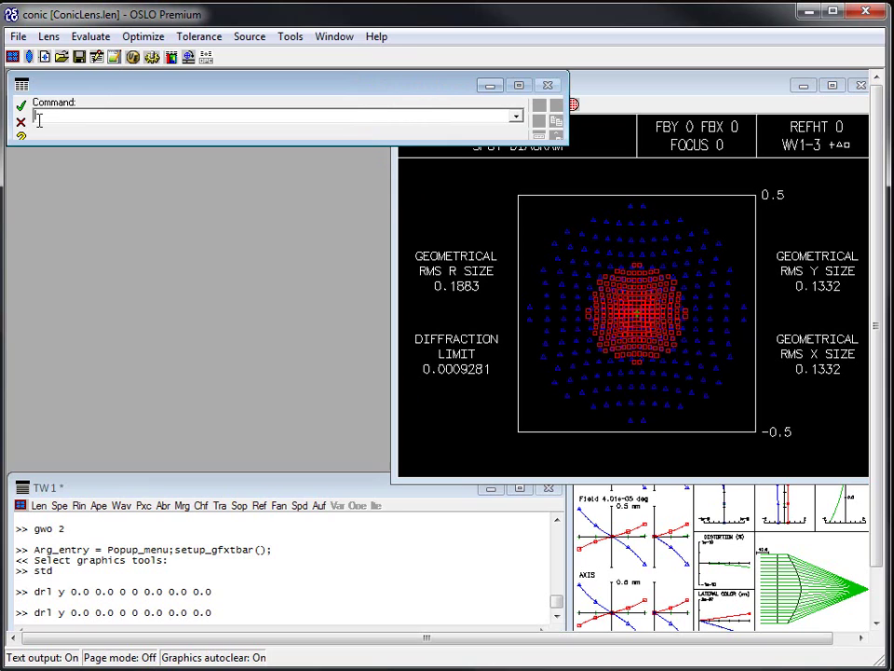
text(lse)
key(Return)
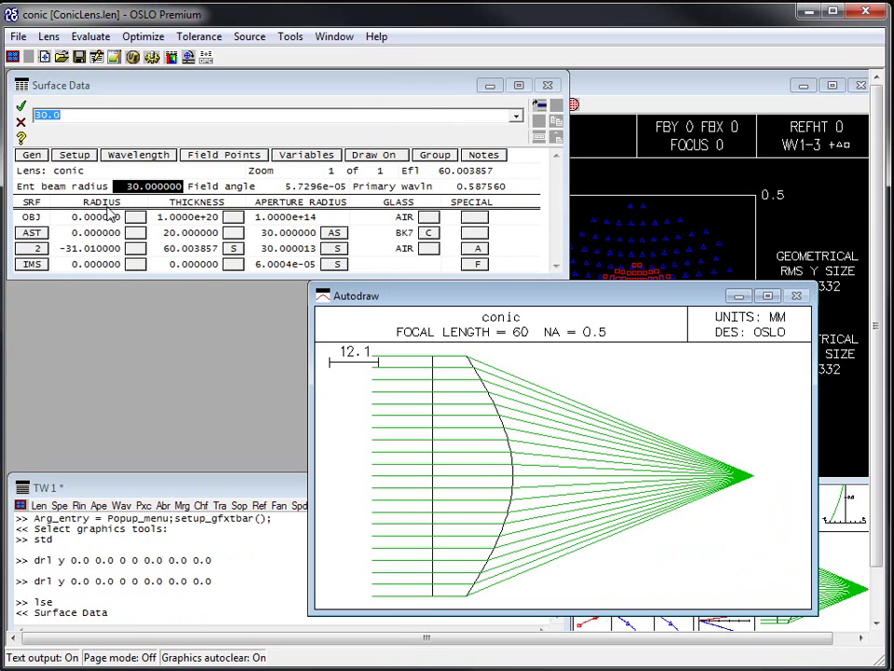
- Set the AST surface thickness to 15, close the spreadsheet, and update all graphics windows
click(183, 234)
text(15)
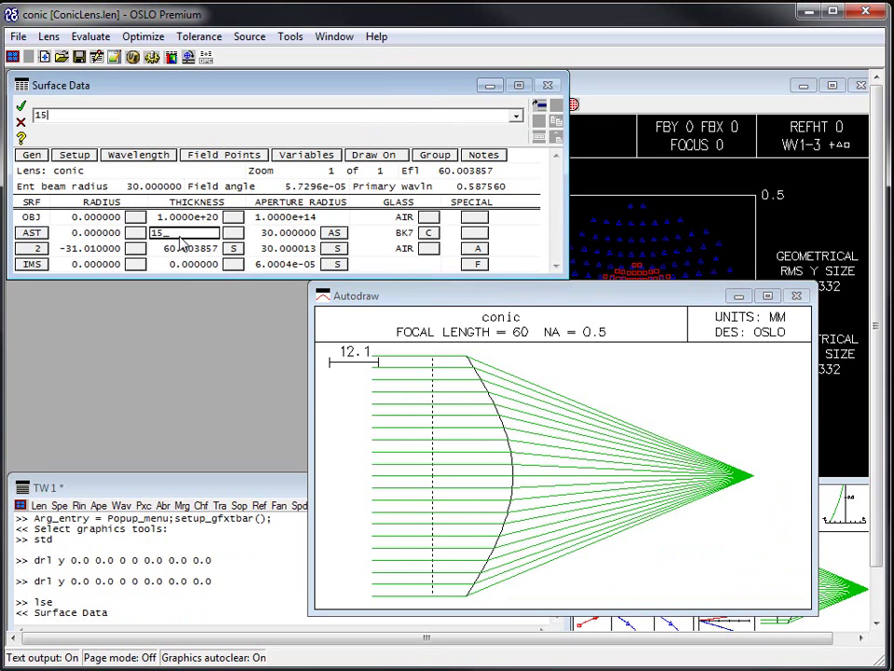
key(Return)
click(21, 109)
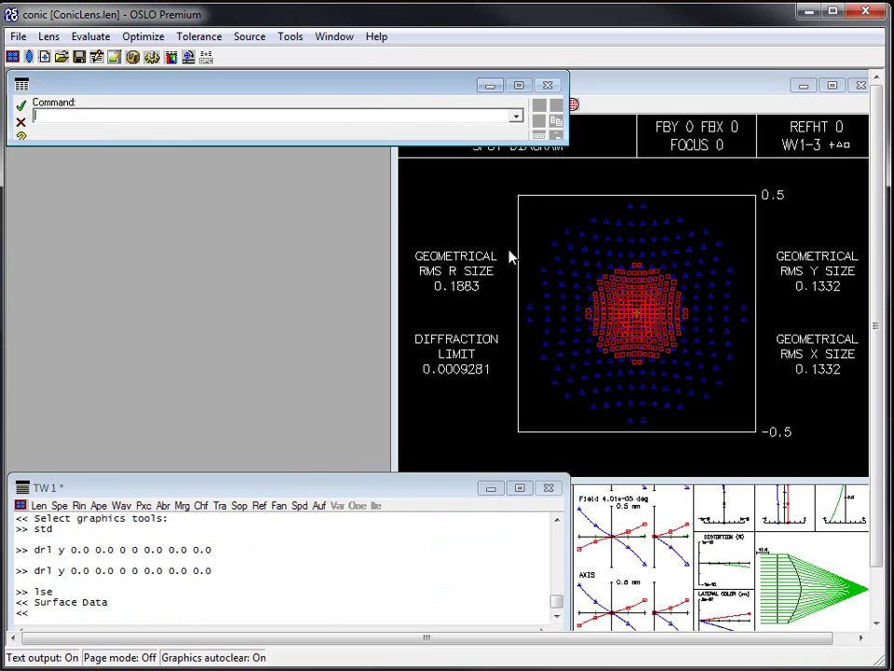
click(332, 37)
mouse_move(438, 78)
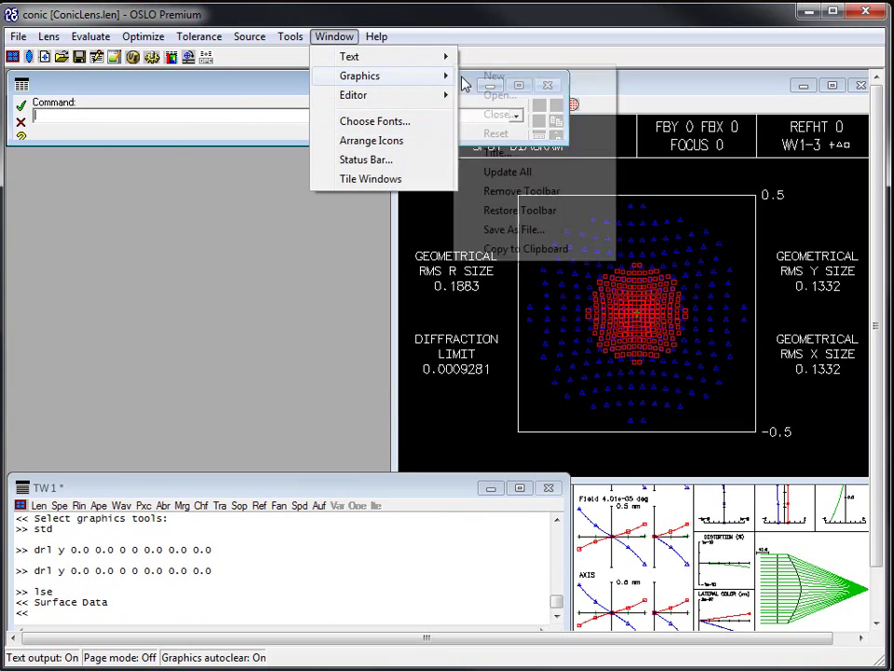
click(471, 173)
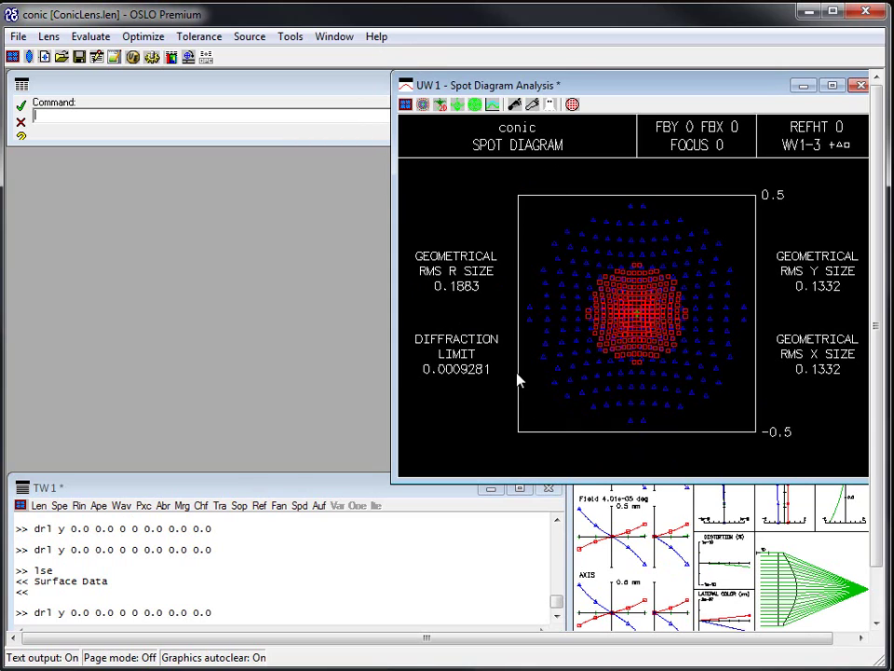
- Switch UW1 to the Spot Diagram toolbar, clear the window, and invert its background to white
click(698, 624)
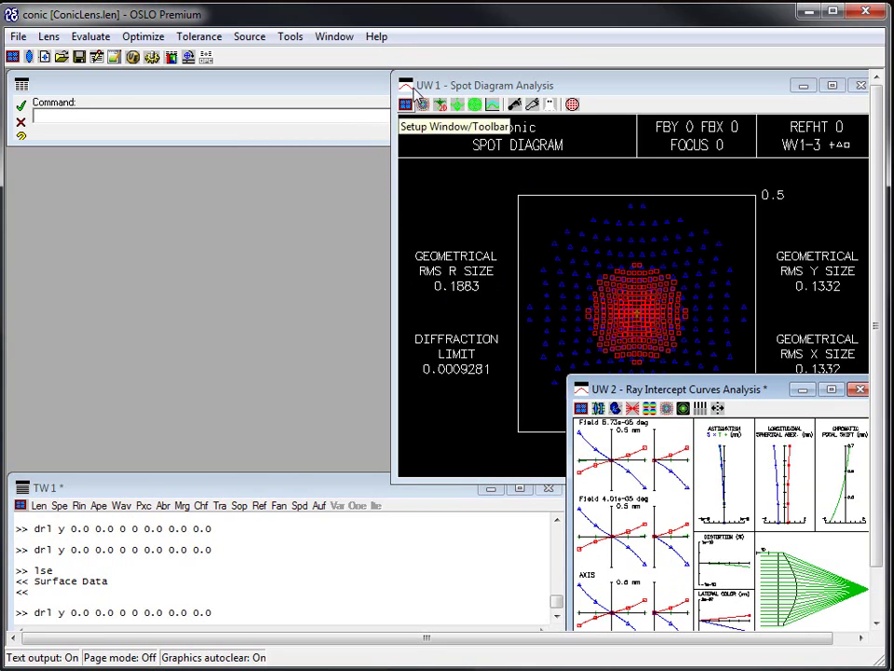
click(406, 104)
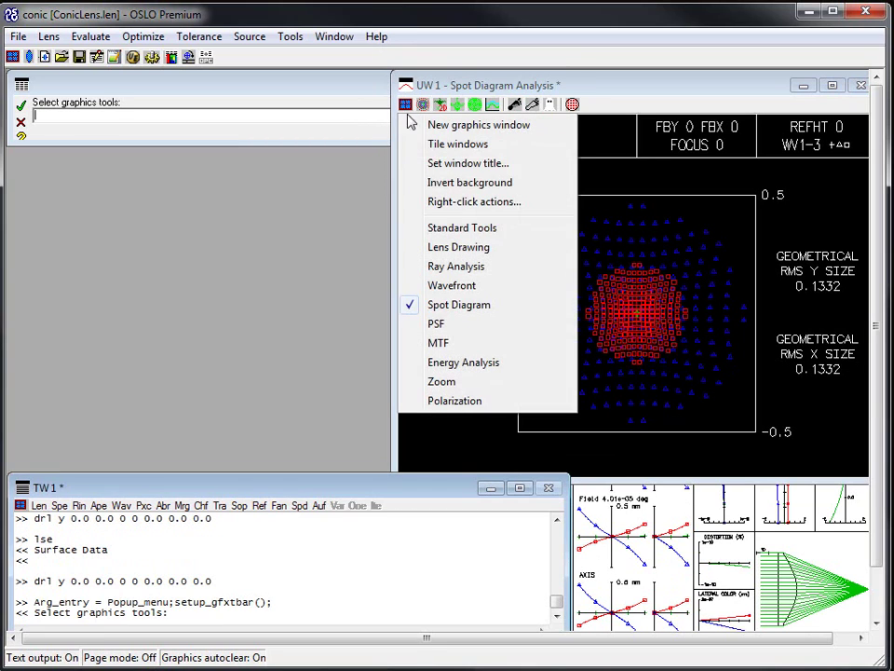
click(450, 308)
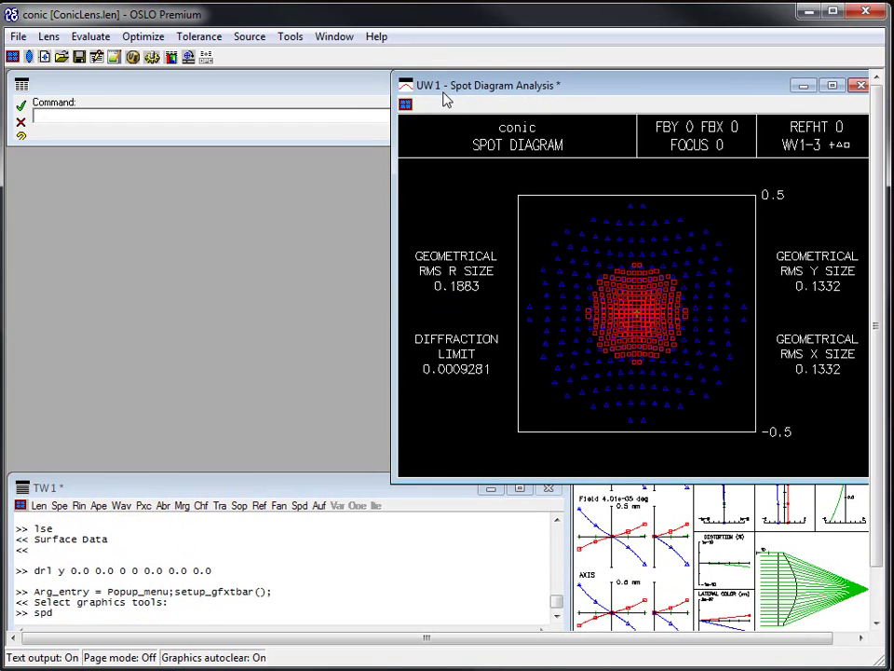
right_click(436, 182)
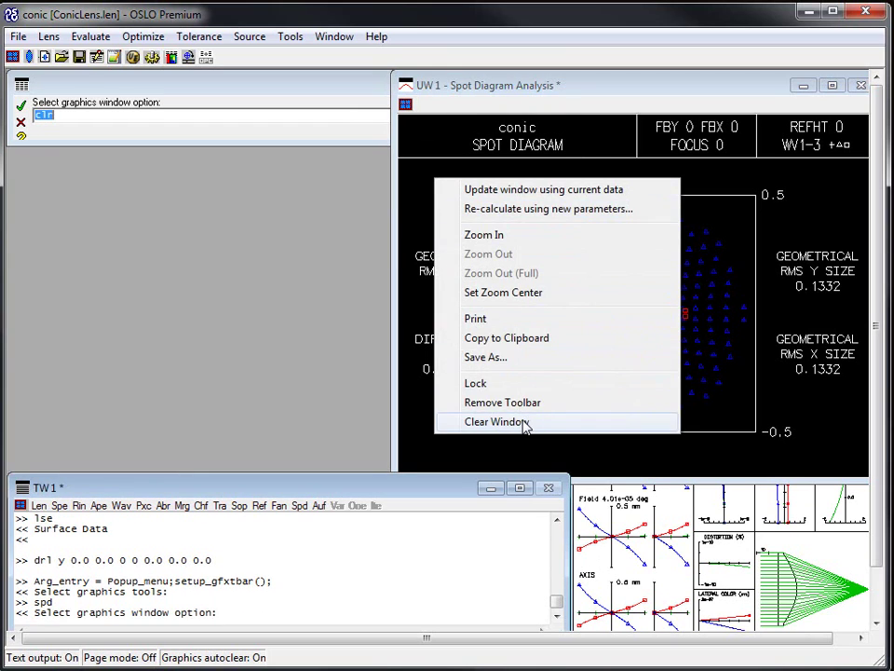
click(525, 423)
click(405, 103)
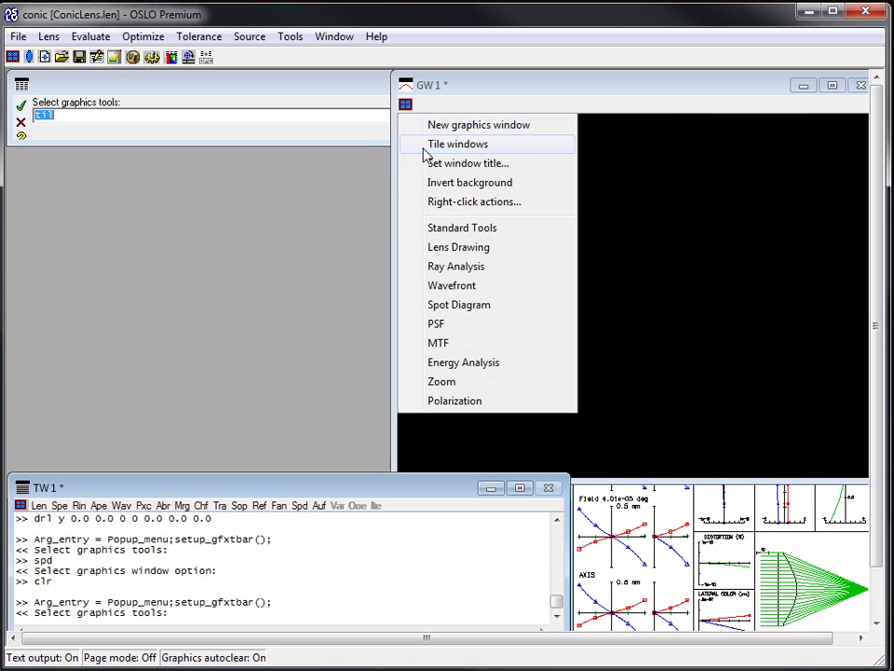
click(448, 184)
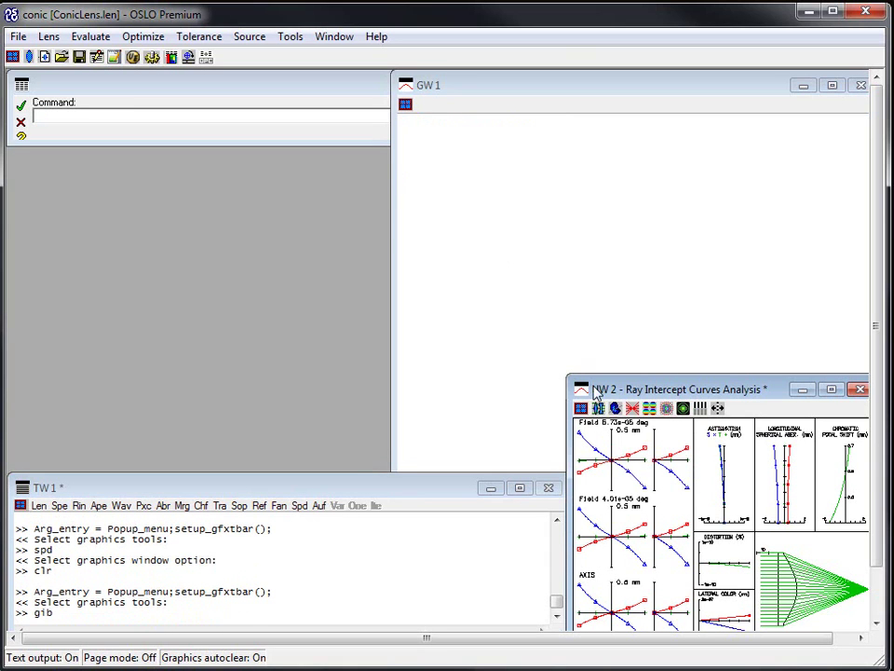
- Move the ray intercept curves window up over GW1 and enlarge it
drag(603, 392, 426, 89)
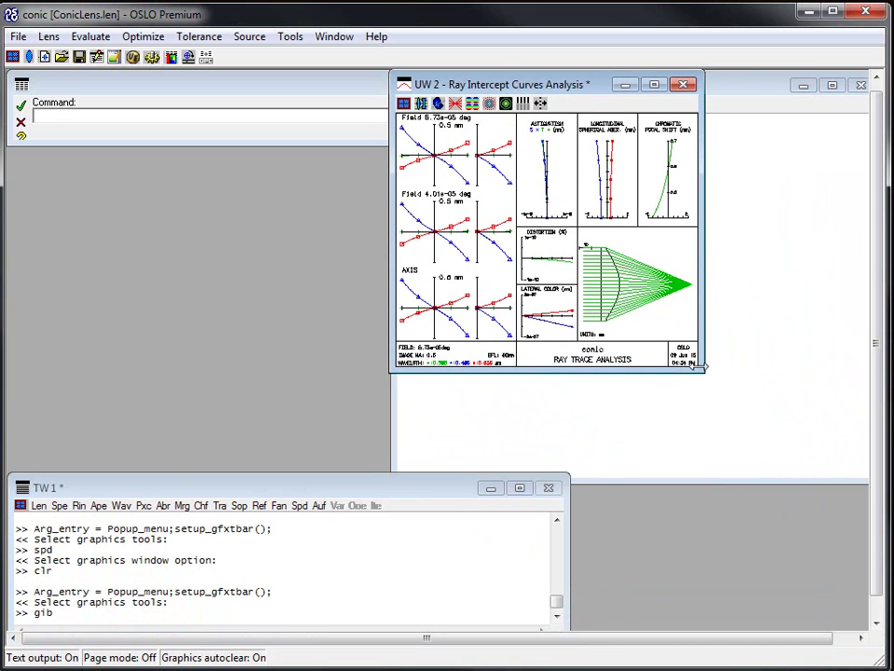
drag(700, 370, 866, 424)
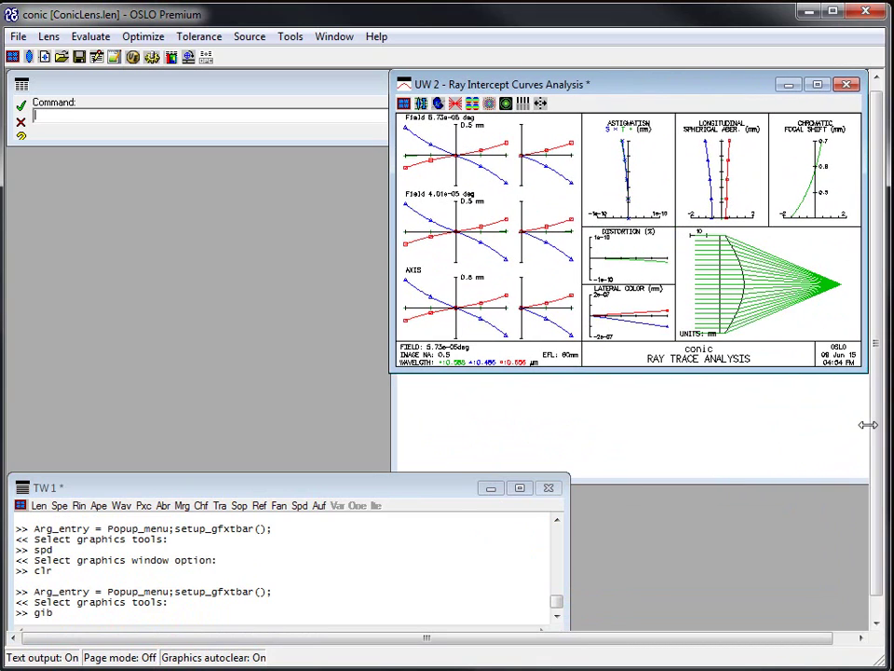
drag(744, 374, 808, 482)
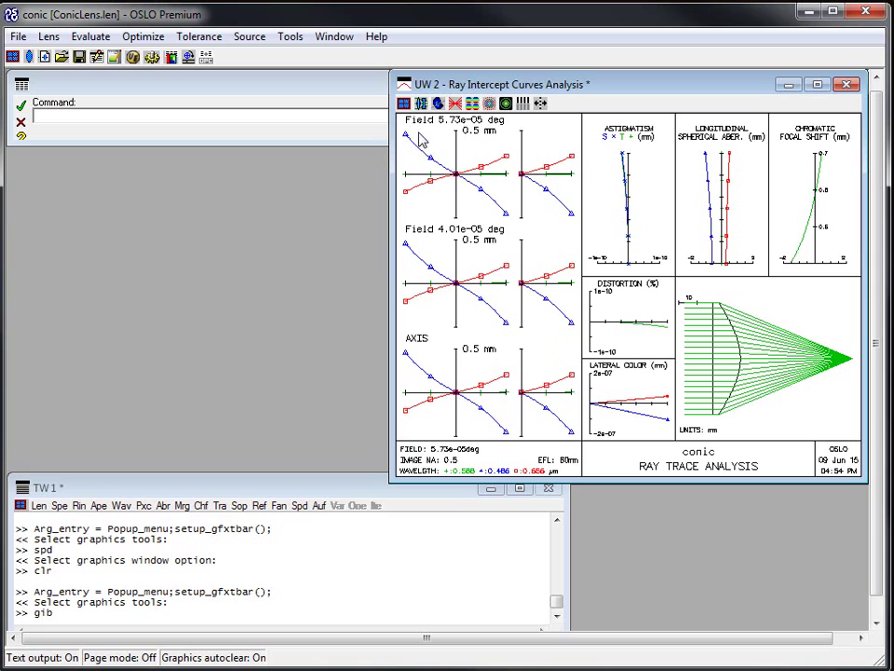
- Box-zoom the top-left ray intercept plot, reset to full view, then zoom with the mouse wheel
drag(403, 131, 531, 235)
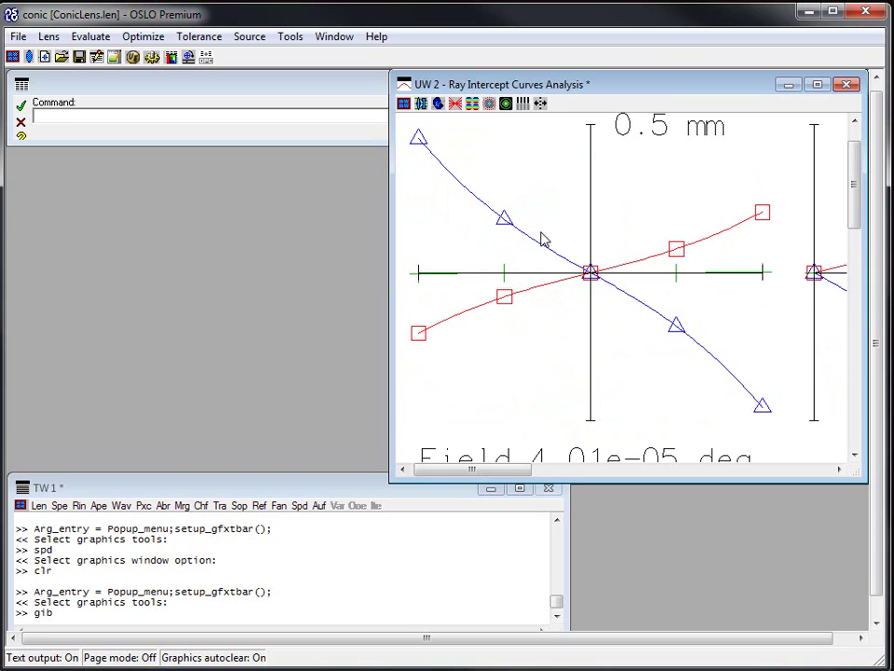
click(545, 240)
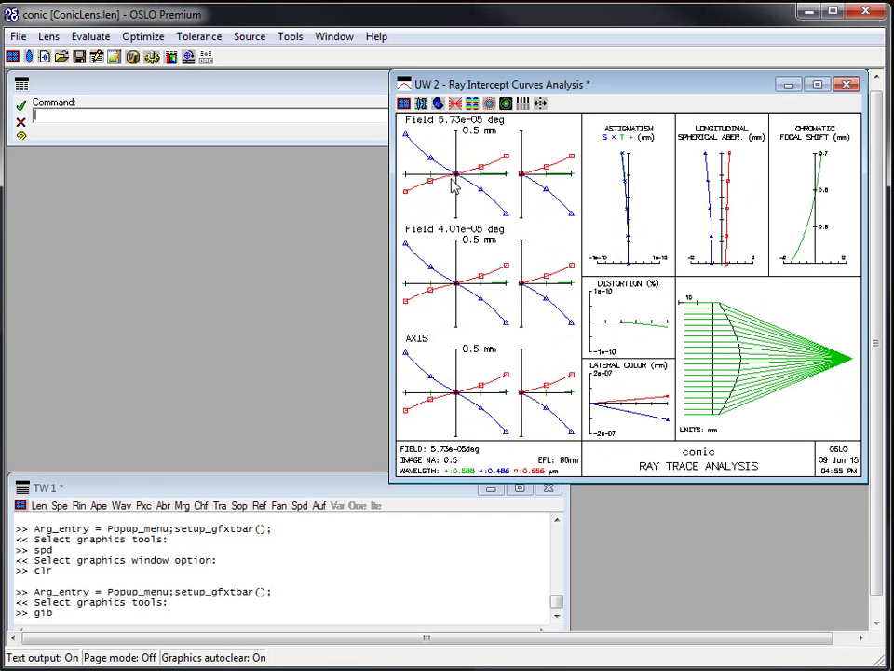
scroll(454, 183, up, 3)
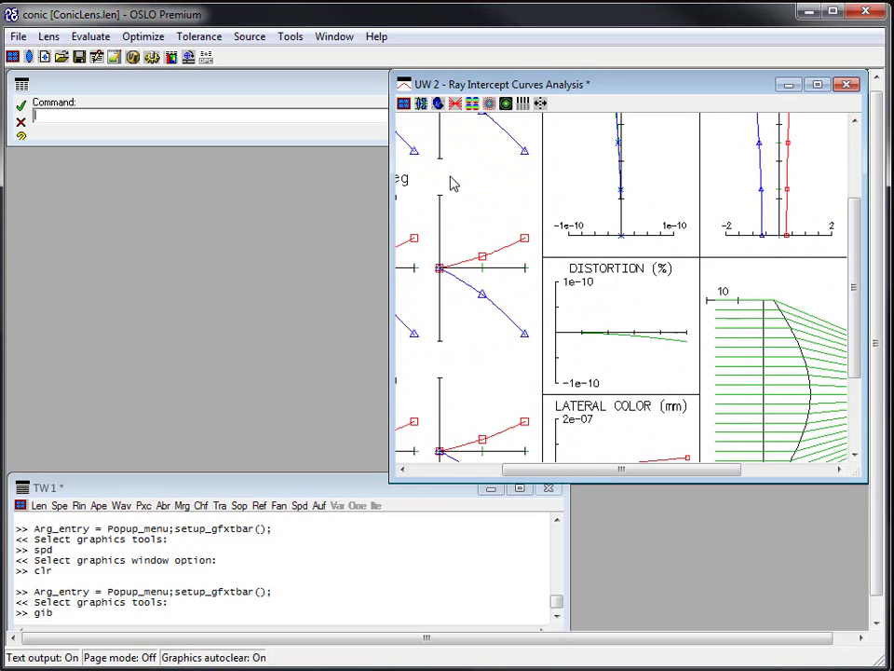
scroll(454, 183, down, 3)
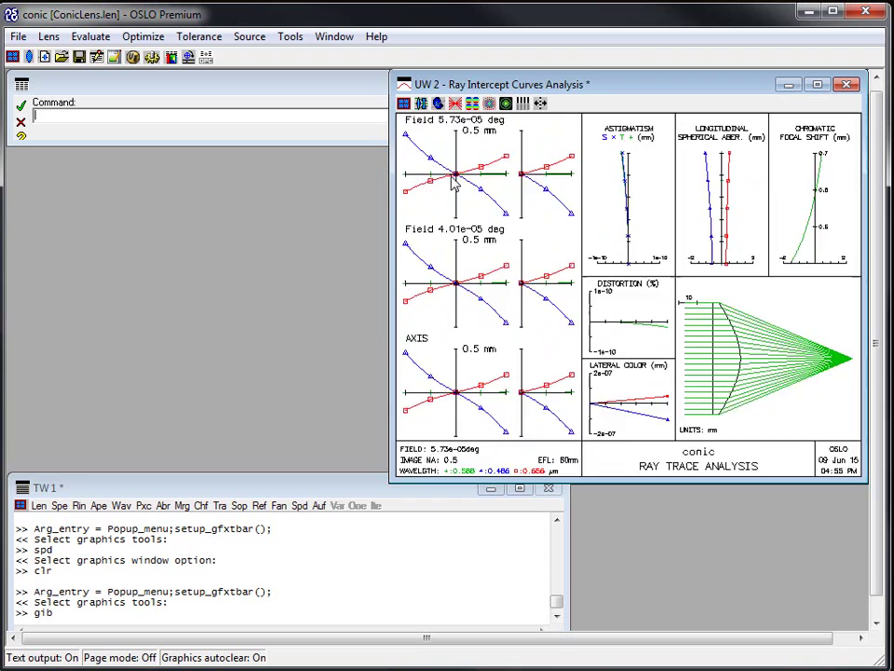
scroll(454, 184, up, 3)
scroll(453, 183, down, 3)
scroll(454, 183, up, 1)
- Bring up the graphics window's right-click menu of zoom, print and save options
right_click(476, 188)
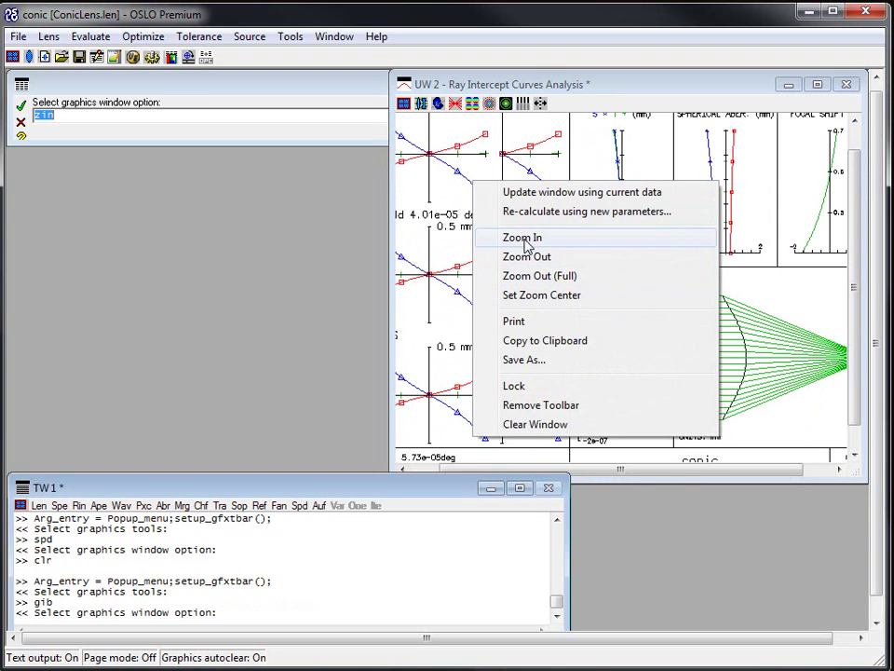
click(419, 236)
right_click(489, 237)
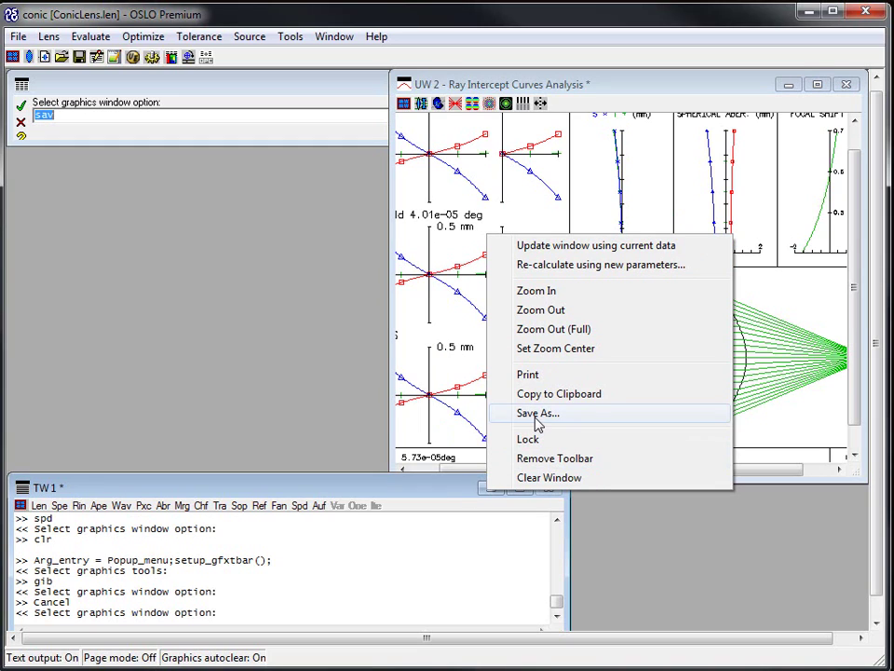
- Cancel the graphics window options menu so the ray intercept plots return to full view
click(442, 376)
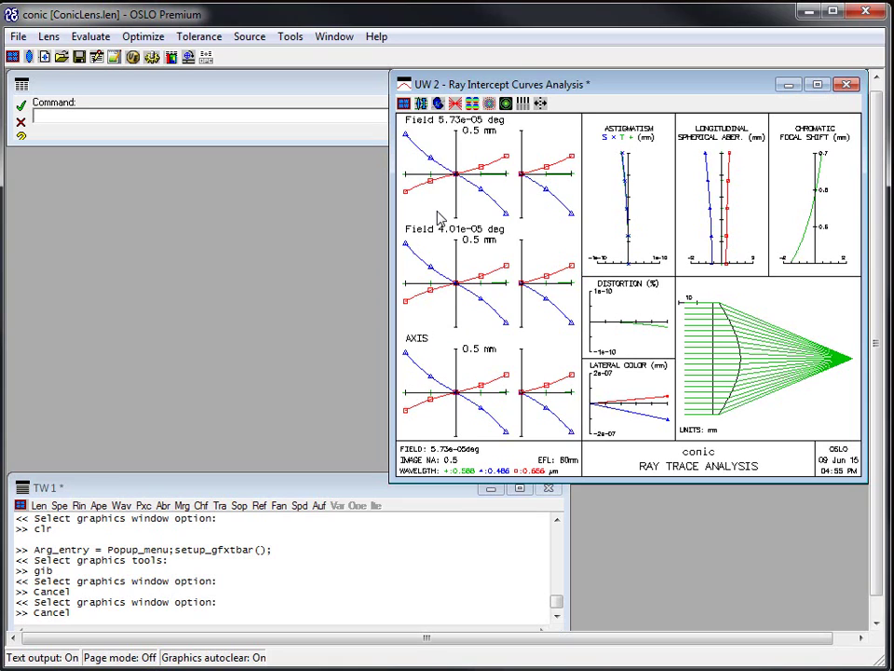
click(403, 102)
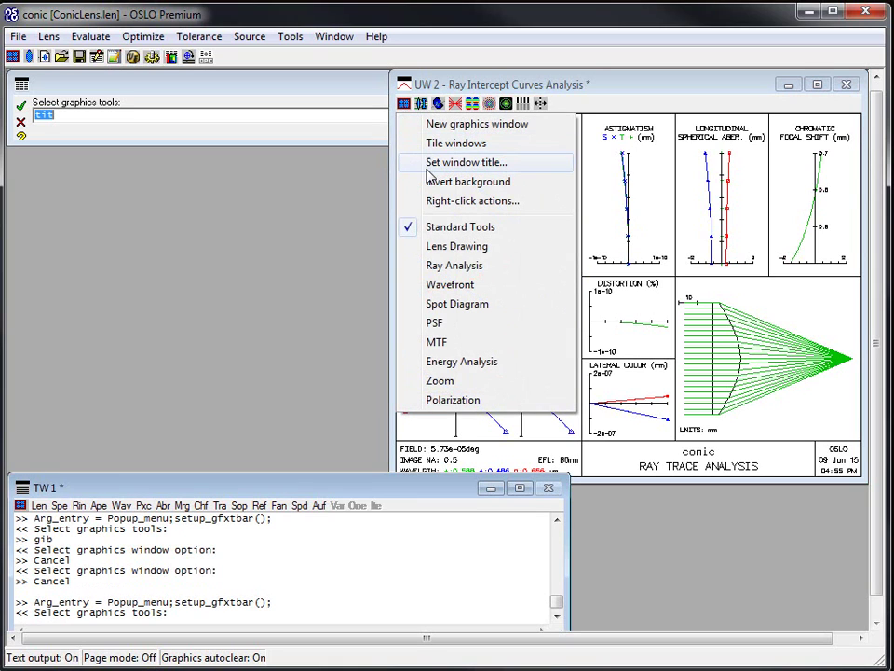
click(444, 226)
click(404, 103)
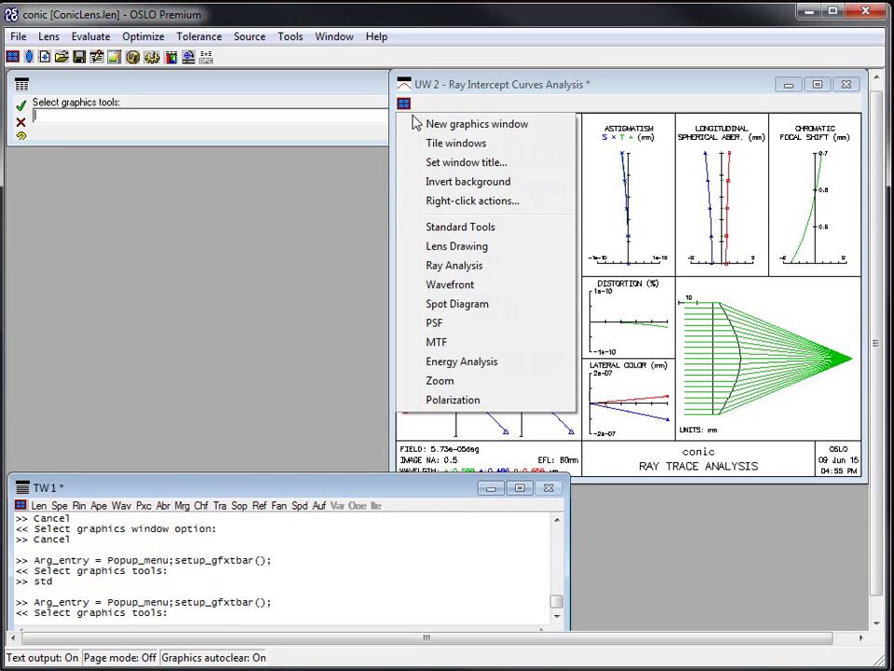
click(452, 226)
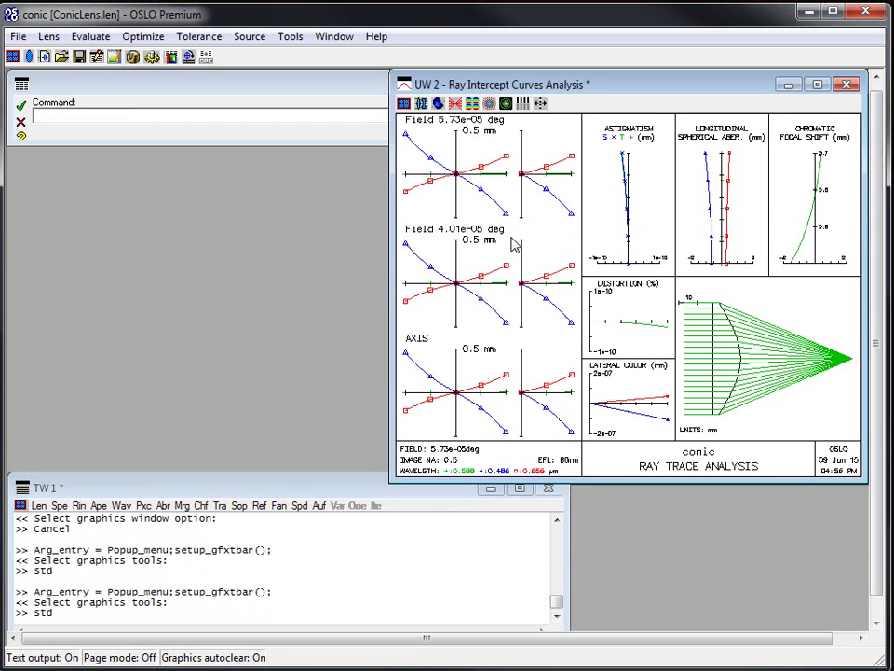
drag(512, 240, 458, 191)
right_click(587, 237)
click(501, 209)
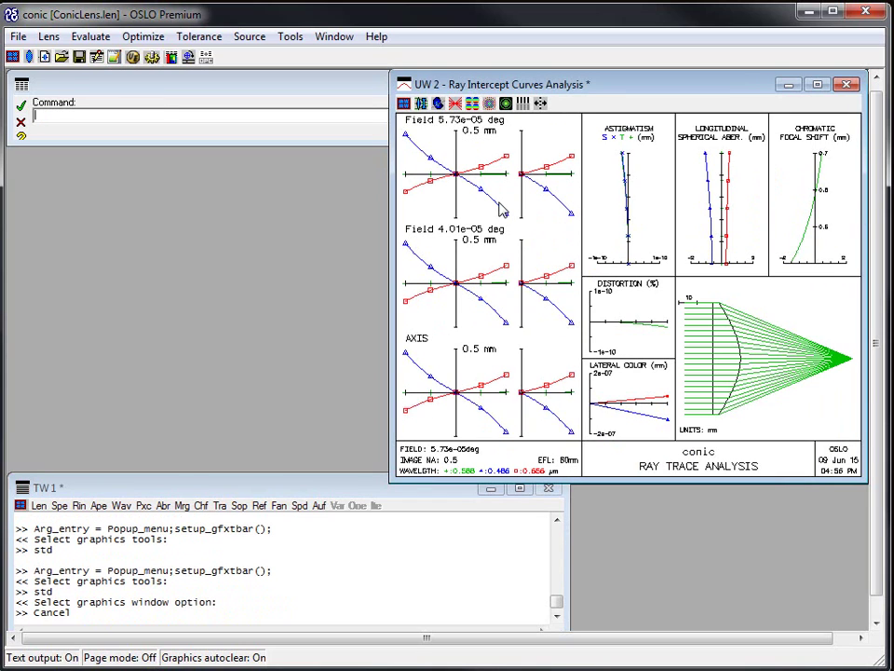
click(336, 39)
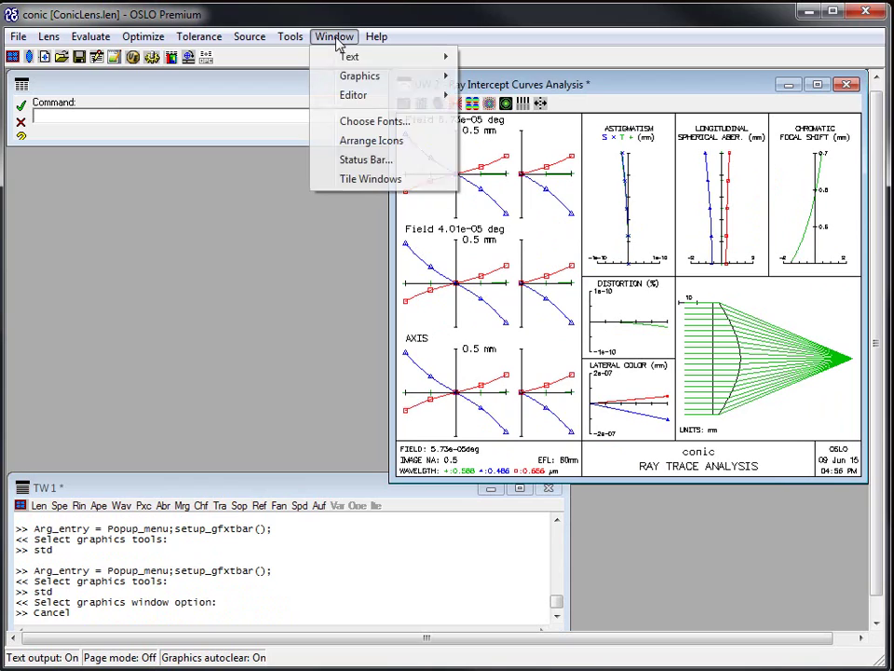
click(566, 24)
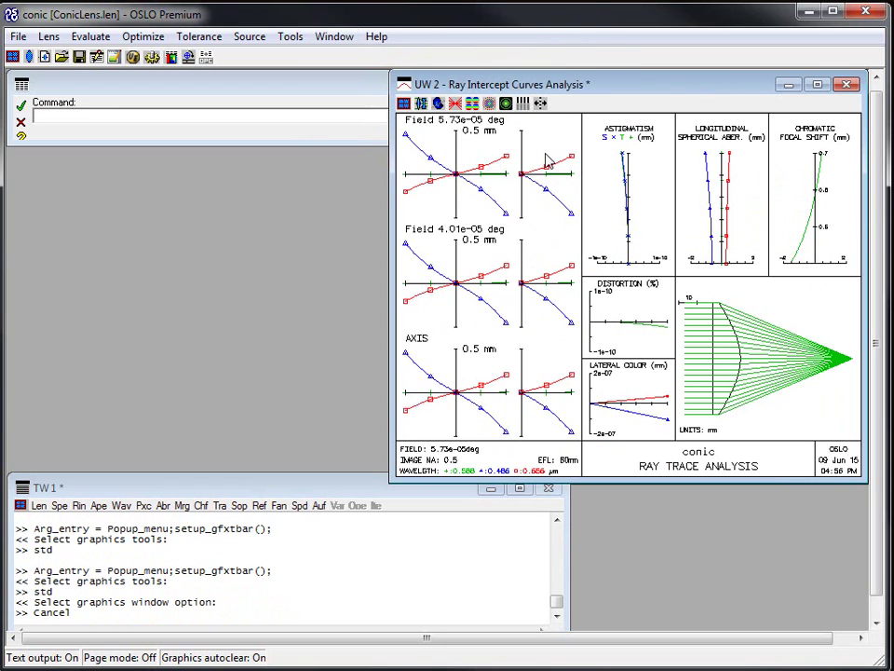